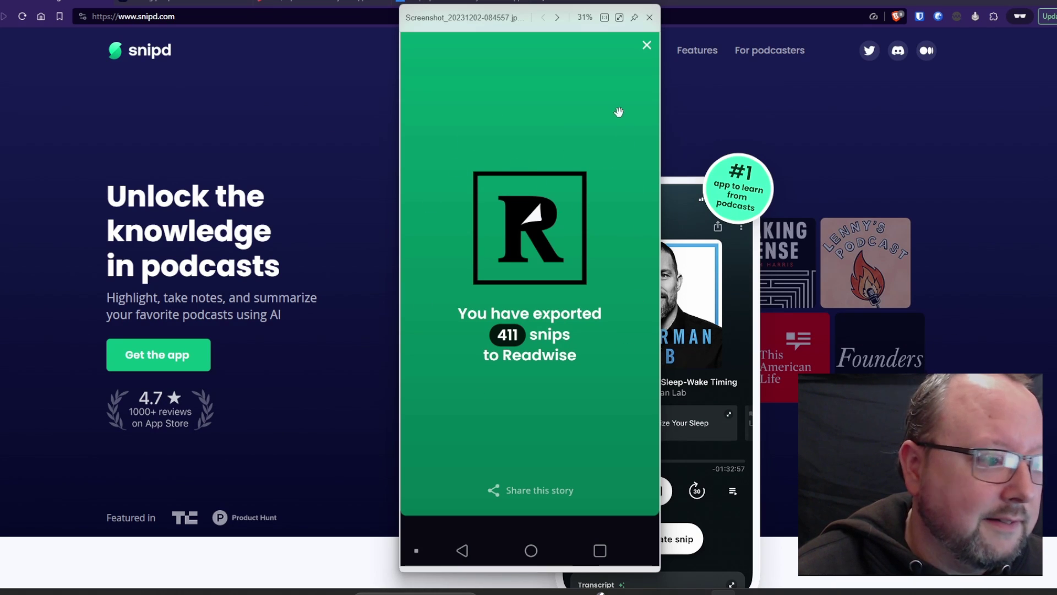
- Browse the Snipd year-in-review screenshots from the Readwise export count through to the top episode, and close the image viewer
left_click(558, 17)
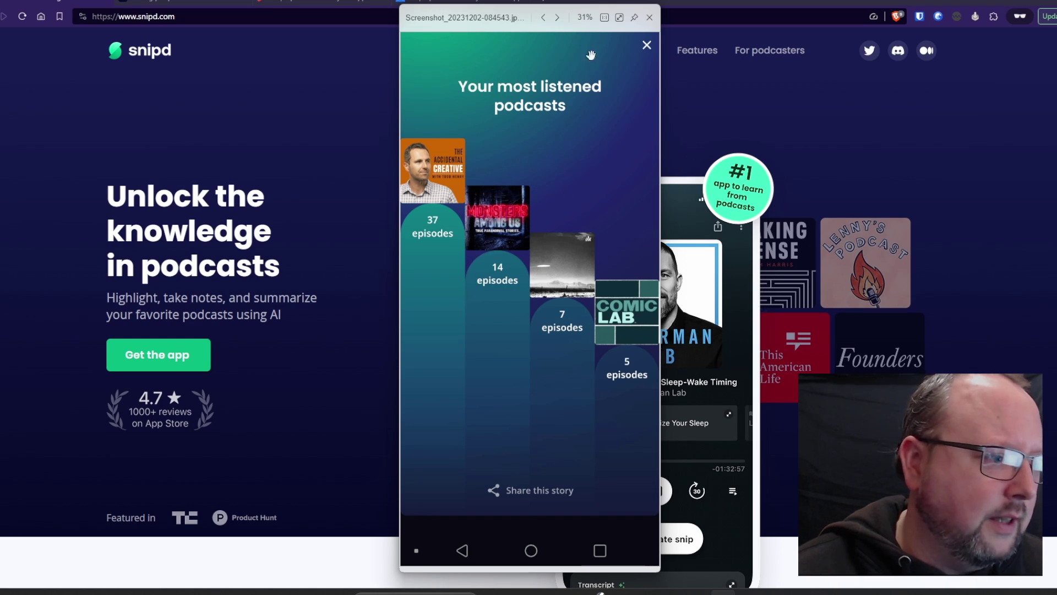
left_click(557, 19)
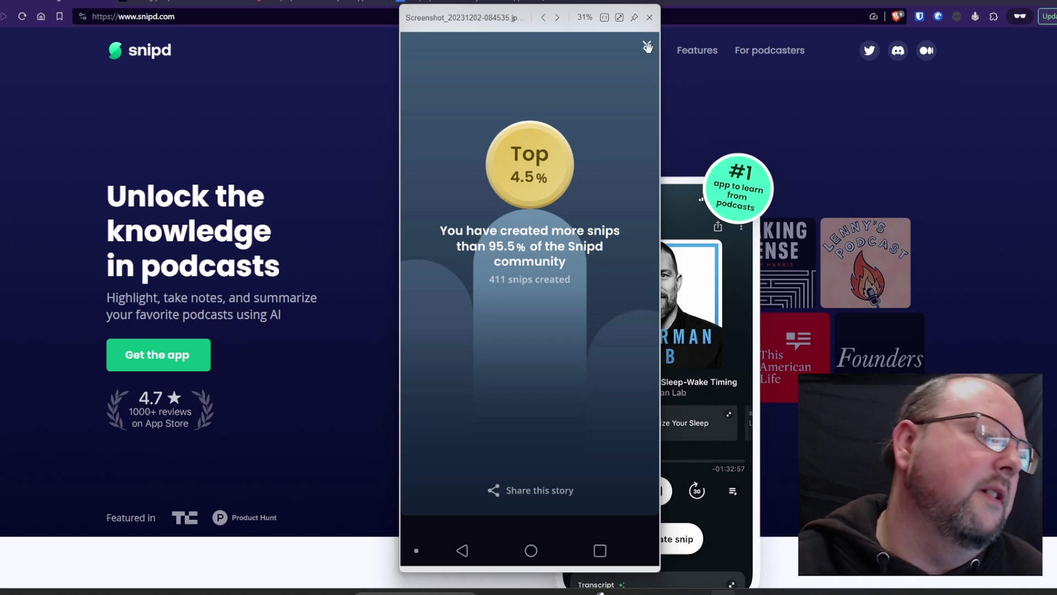
left_click(557, 18)
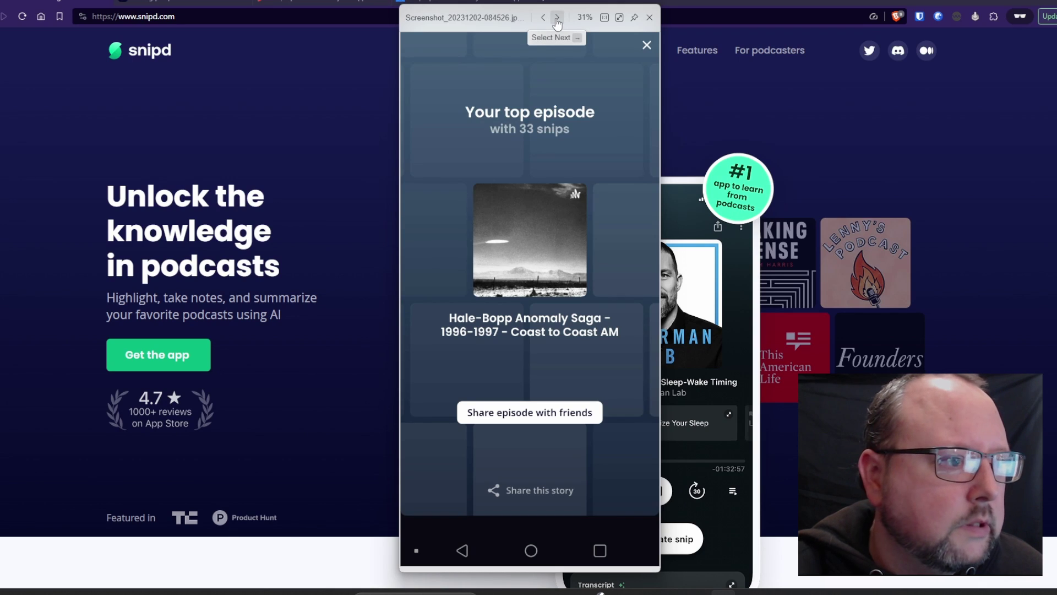
key("Escape")
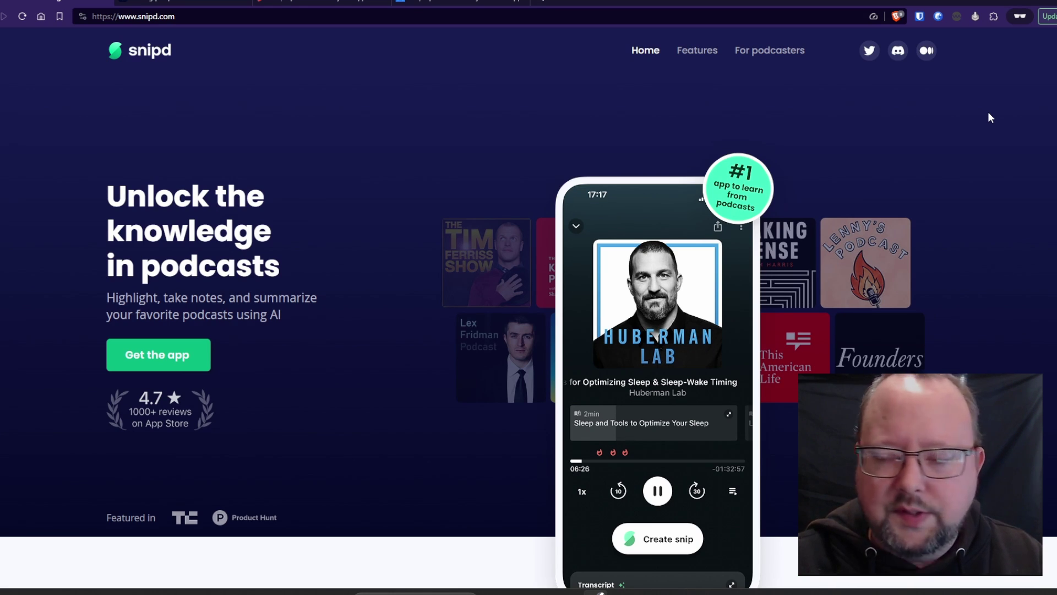
- Examine the Snipd homepage sections on podcast transcripts and chapters, sharing highlights, and syncing to a notes app
scroll(963, 212, "down", 15)
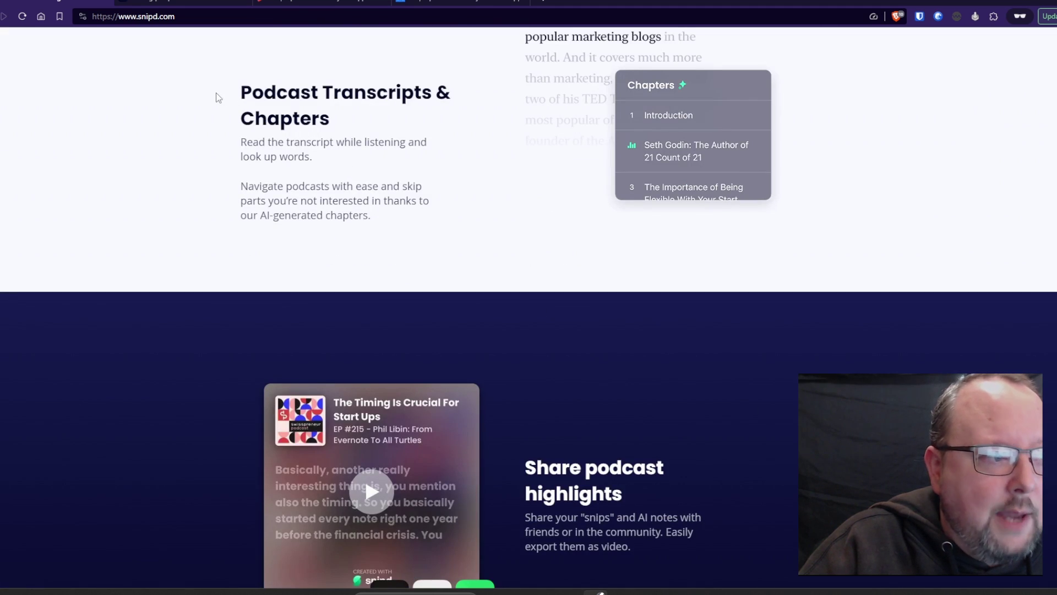
triple_click(411, 129)
left_click(185, 165)
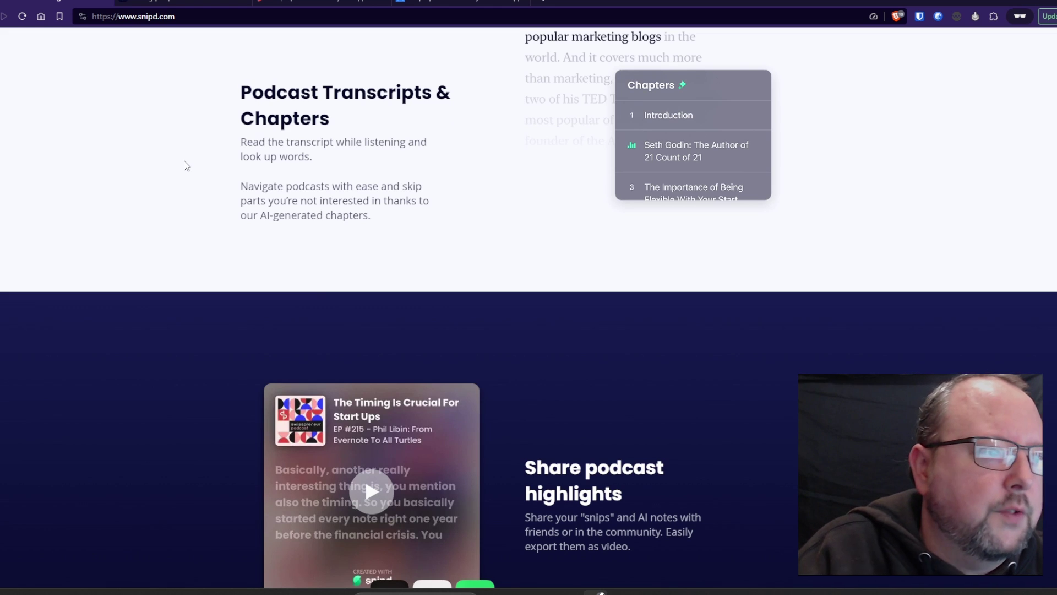
scroll(185, 164, "up", 1)
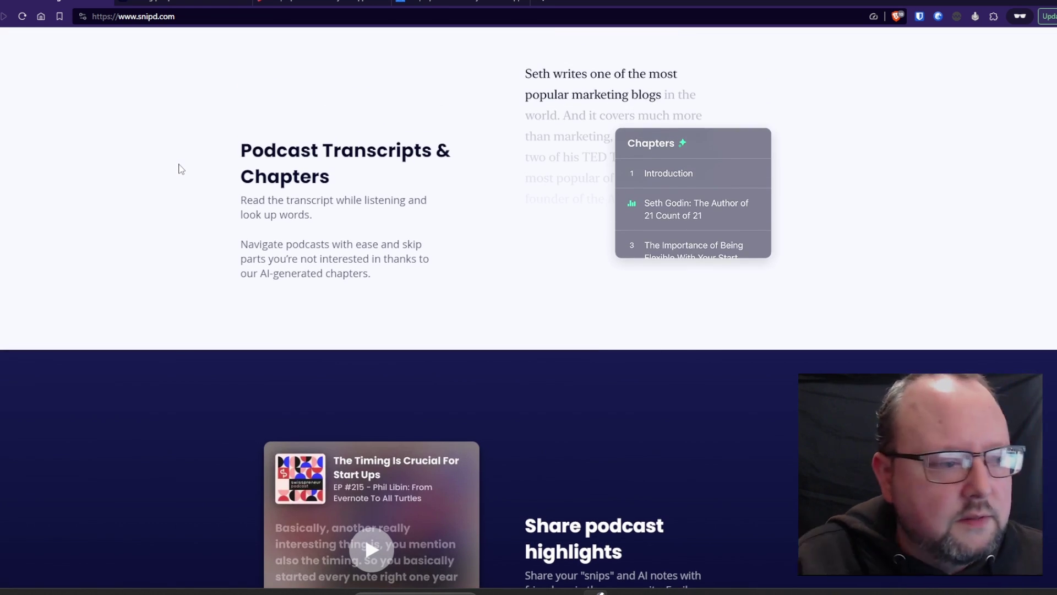
scroll(176, 144, "down", 1)
scroll(176, 145, "down", 2)
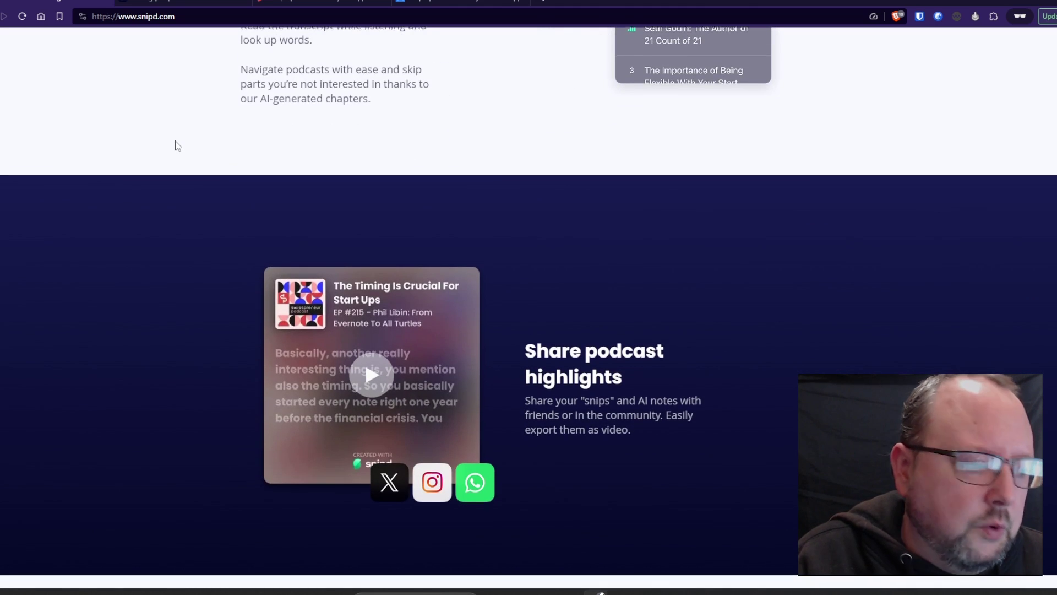
scroll(175, 144, "down", 3)
scroll(168, 147, "down", 4)
scroll(165, 148, "down", 4)
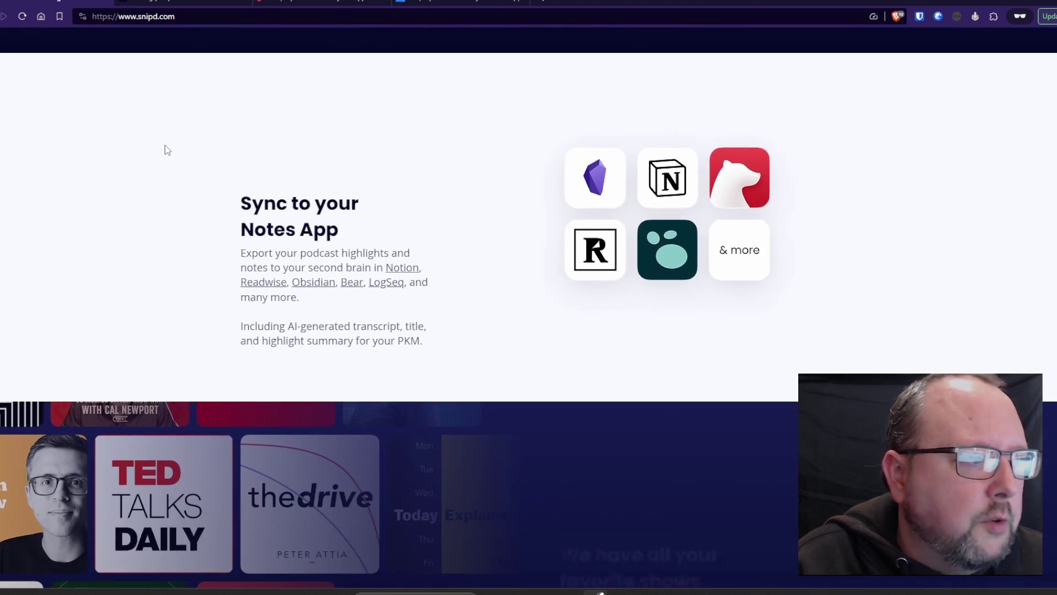
left_click_drag(234, 85, 364, 122)
left_click(486, 164)
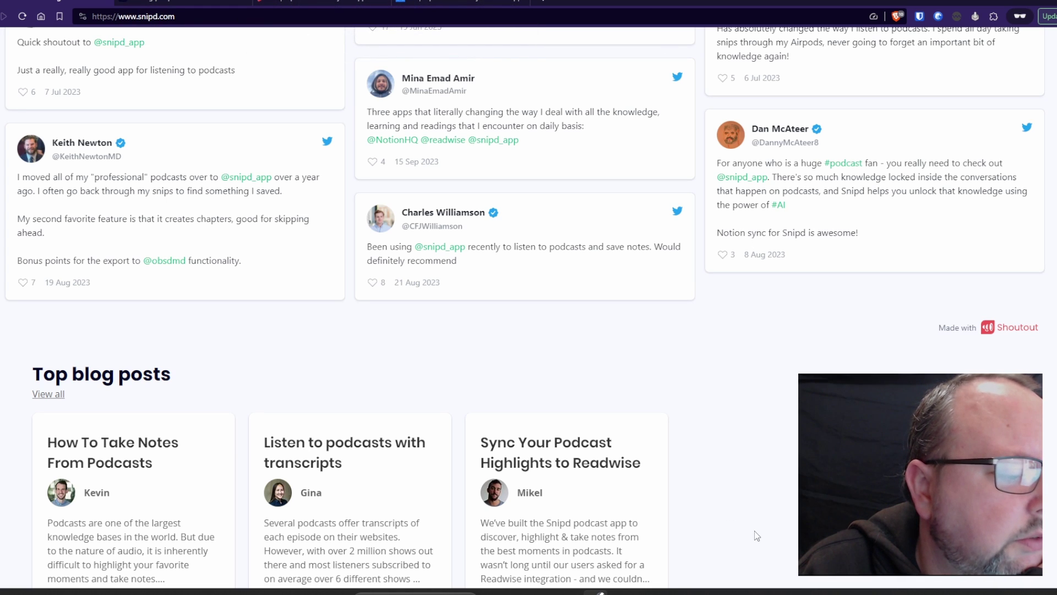
- Switch to Obsidian and put the Workbench note into editing view
left_click(553, 591)
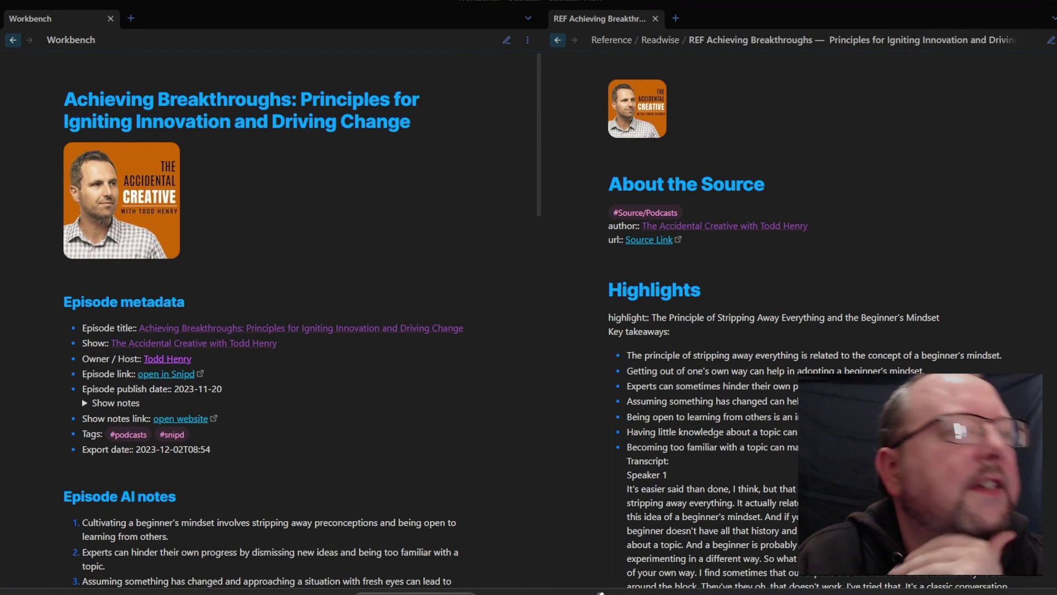
left_click(732, 293)
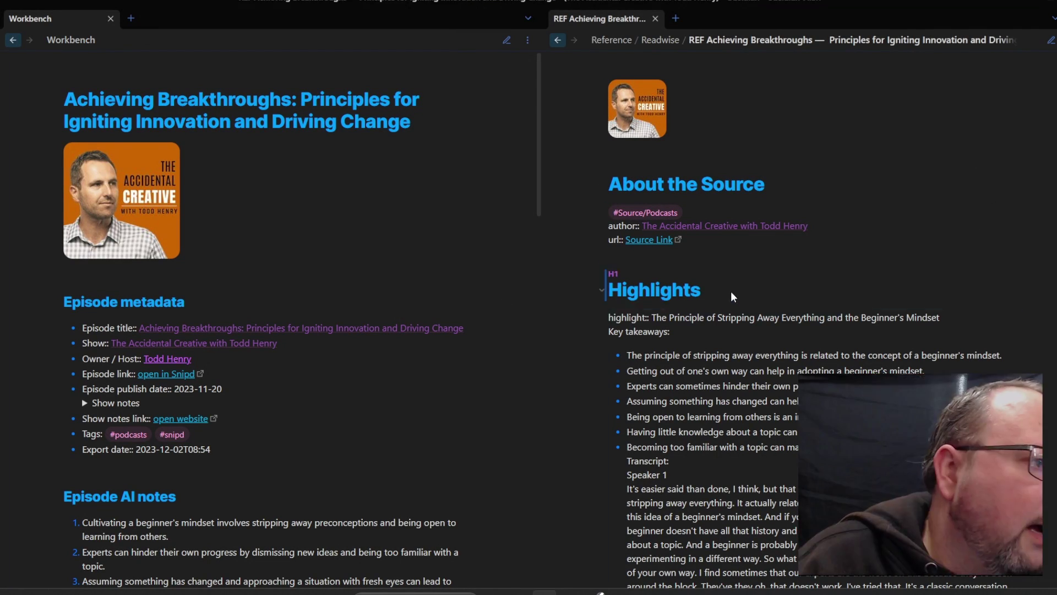
left_click(491, 91)
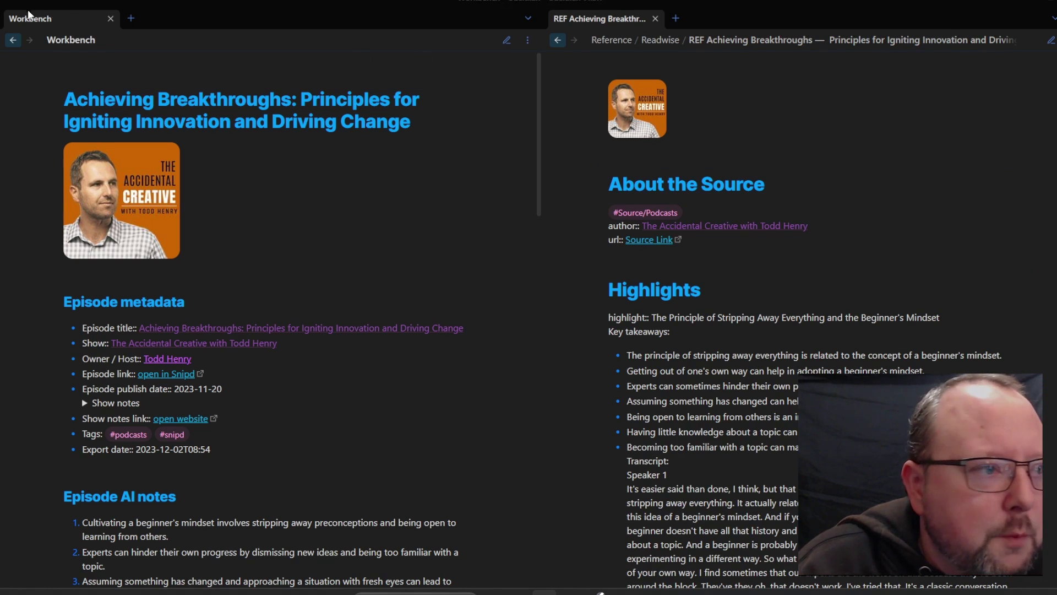
key("ctrl+e")
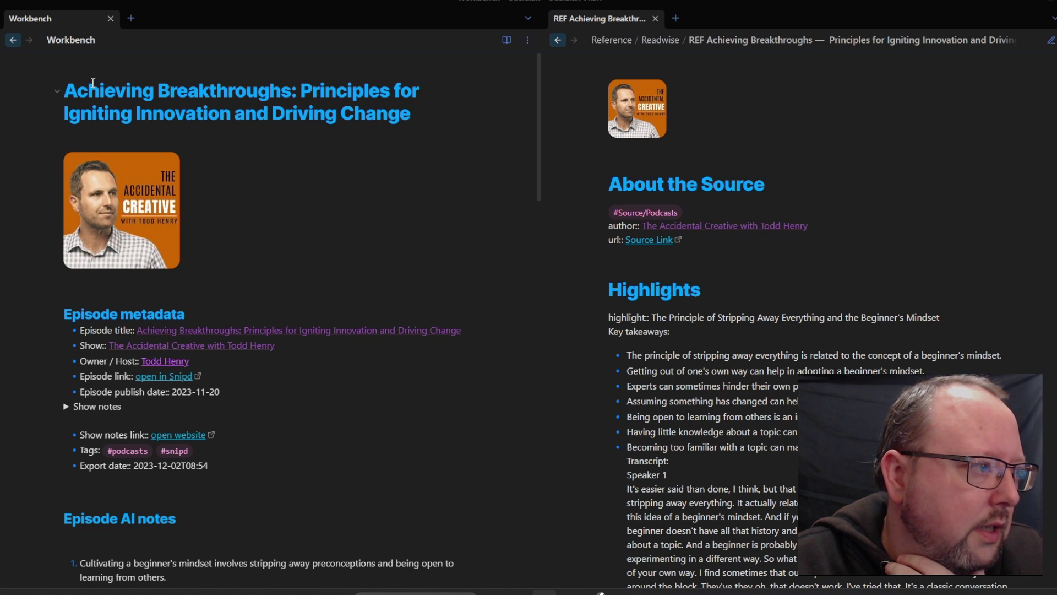
- Compare the title heading of the Workbench note with the About the Source section of the Readwise note
left_click(413, 112)
left_click_drag(413, 113, 273, 61)
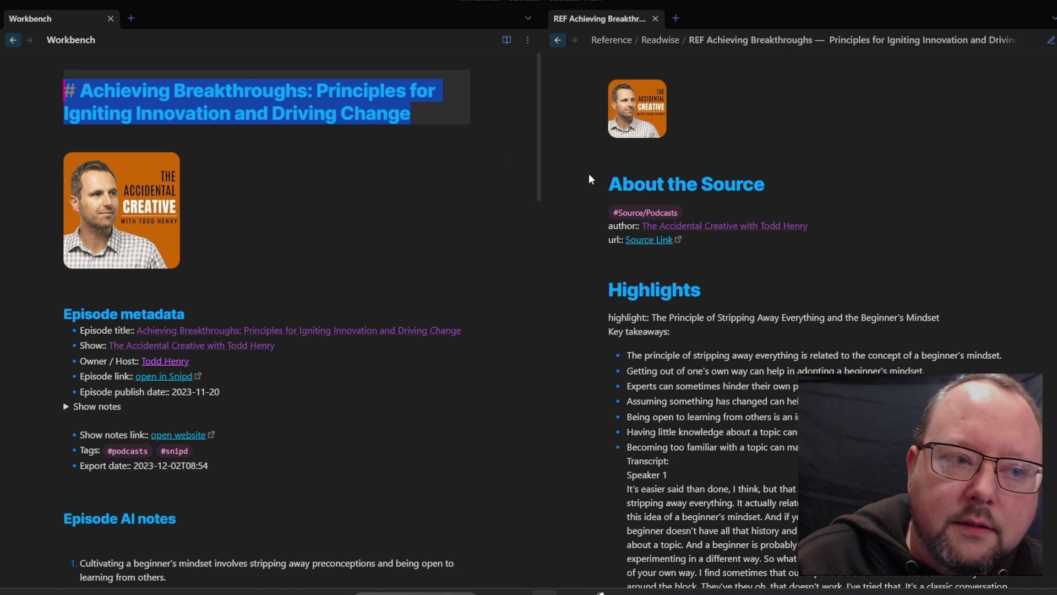
left_click_drag(594, 177, 822, 190)
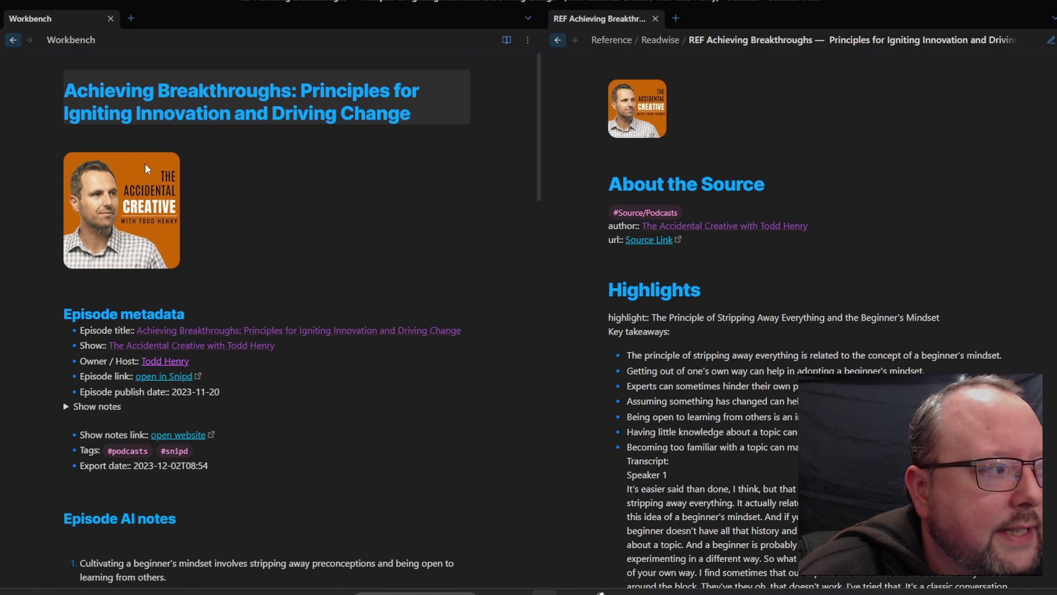
key("Down")
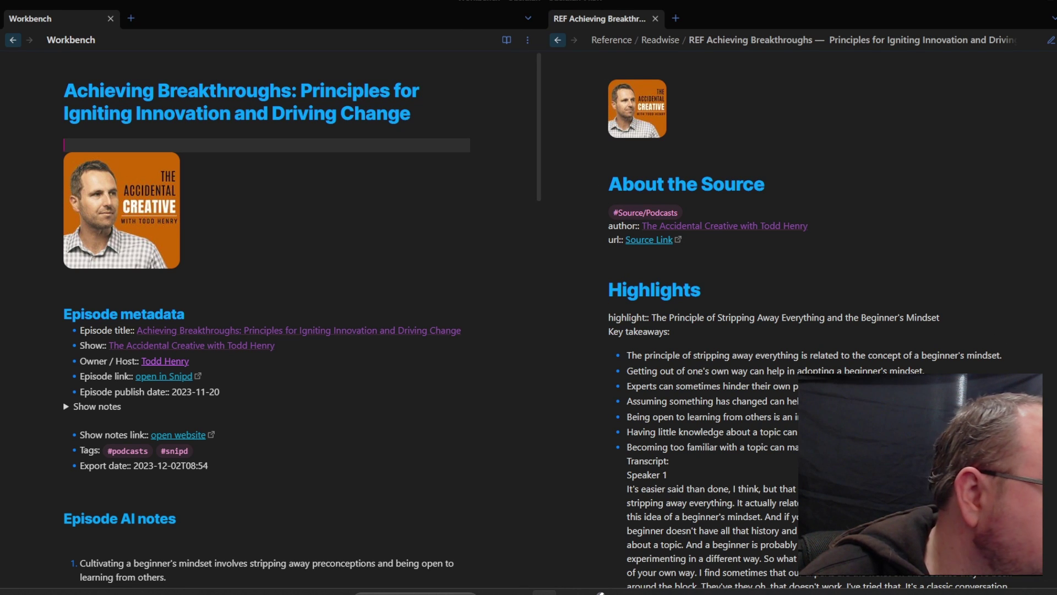
scroll(469, 192, "down", 4)
scroll(1006, 169, "down", 1)
scroll(464, 173, "up", 4)
triple_click(64, 88)
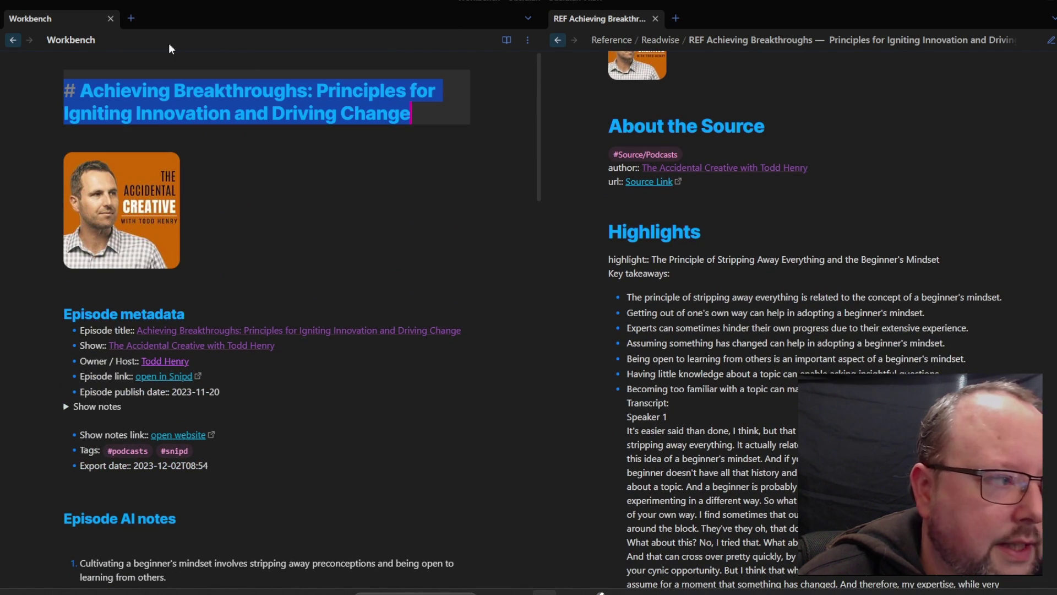
left_click(462, 106)
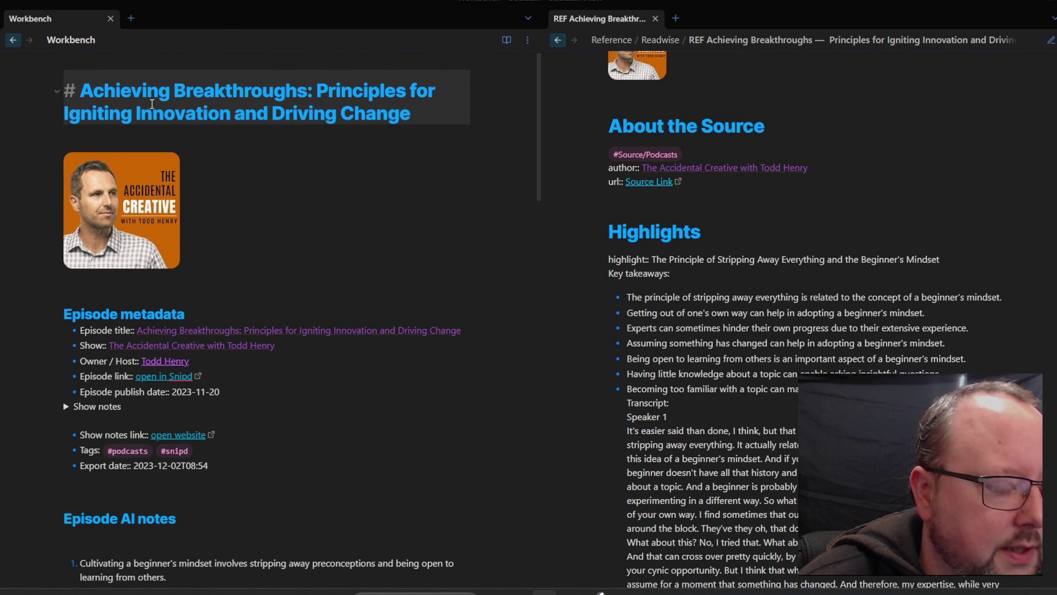
- Examine the key takeaways and transcript of the first highlight, about the beginner's mindset, in the Readwise note
scroll(487, 110, "down", 4)
scroll(970, 130, "down", 3)
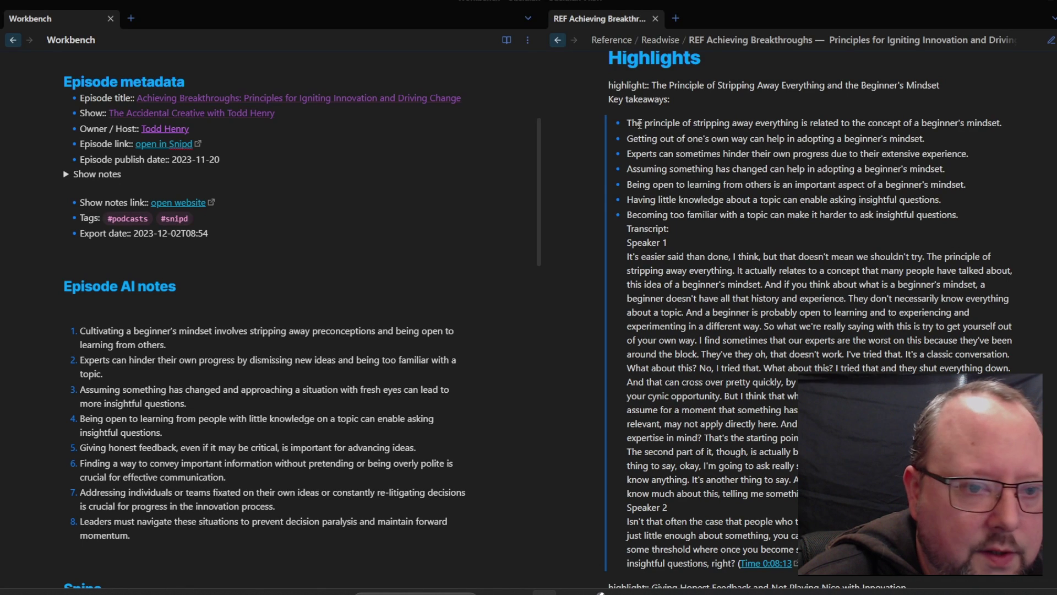
left_click_drag(627, 123, 972, 216)
left_click(972, 215)
scroll(972, 212, "down", 1)
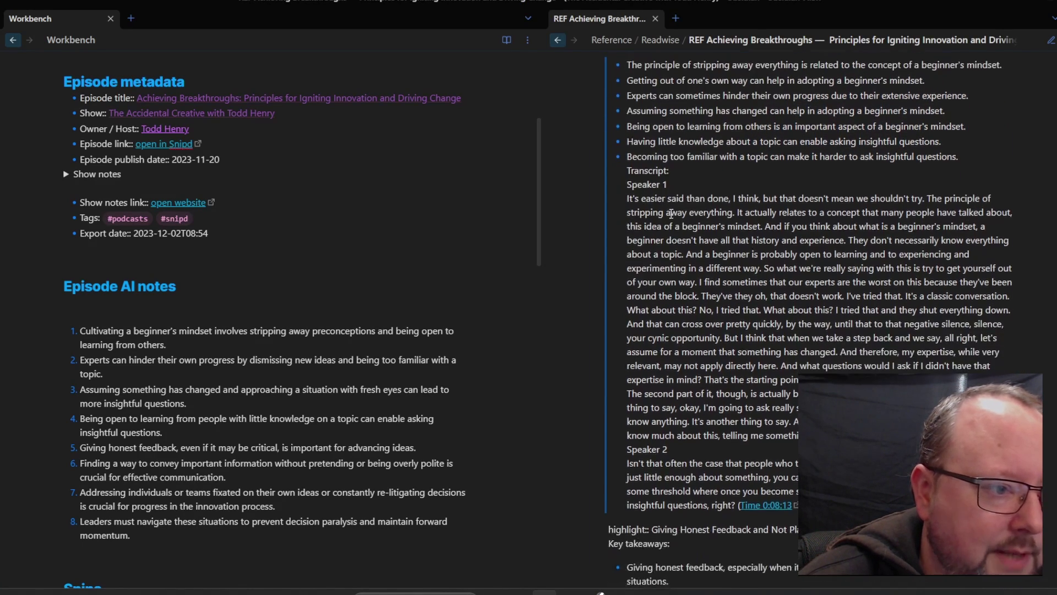
scroll(716, 209, "down", 5)
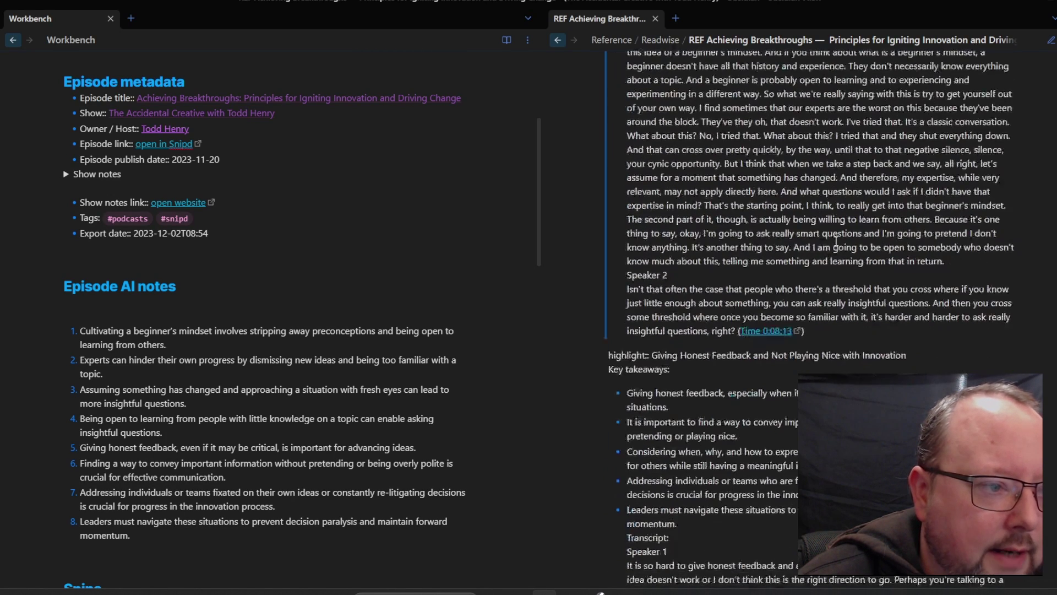
scroll(768, 225, "down", 1)
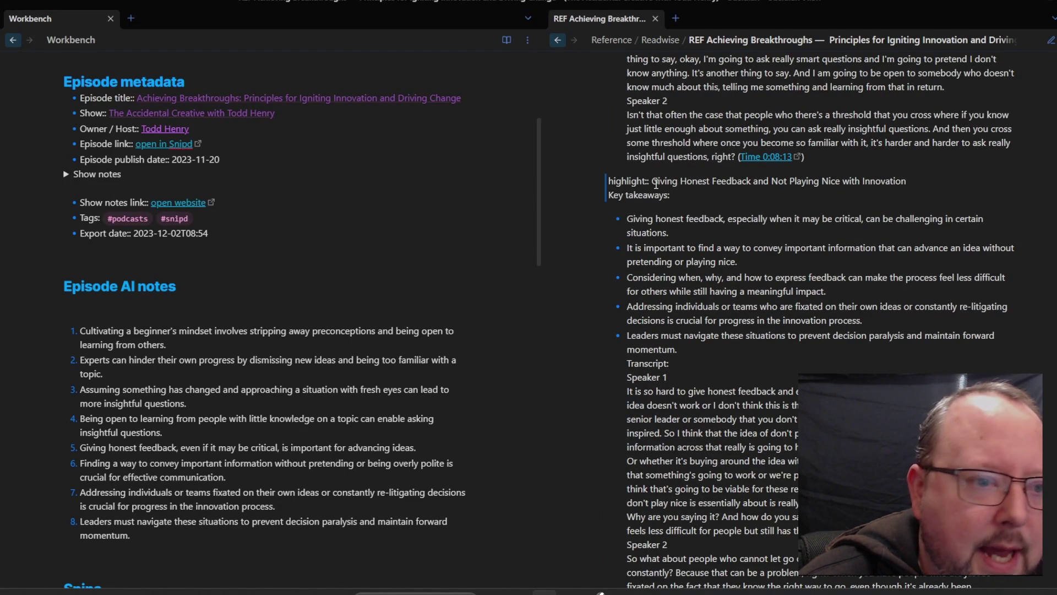
- Examine the "Giving Honest Feedback and Not Playing Nice with Innovation" highlight, and return to the Readwise note's About the Source section
left_click_drag(651, 181, 697, 181)
left_click_drag(818, 195, 911, 186)
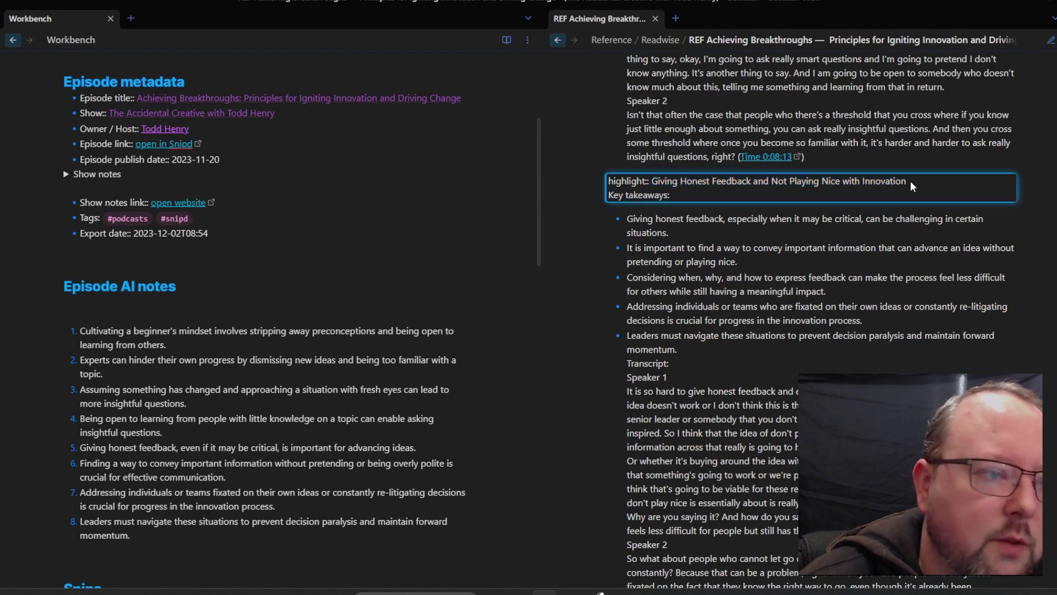
key("Escape")
scroll(912, 187, "down", 1)
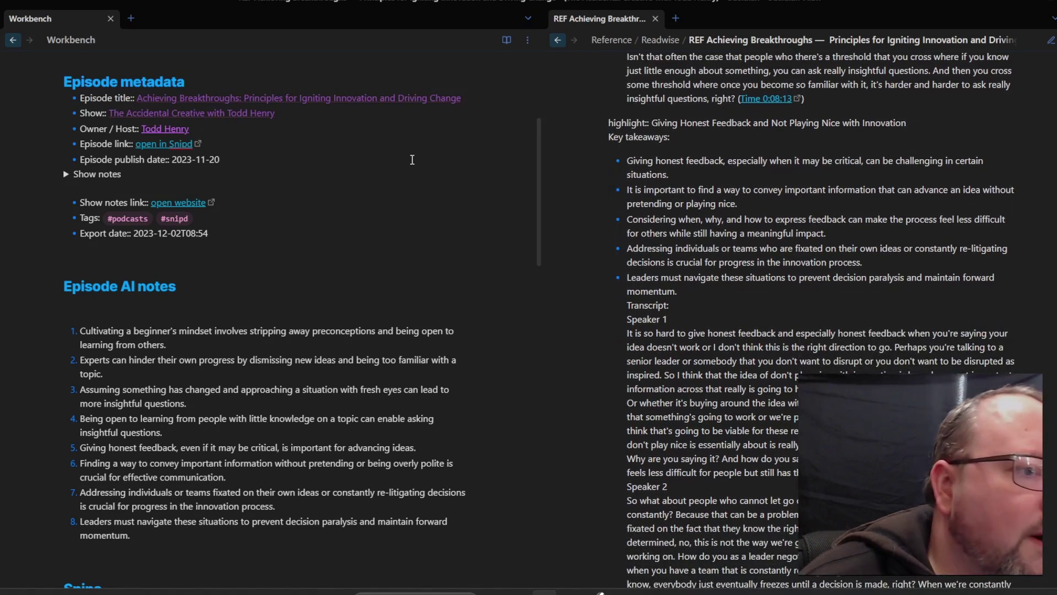
scroll(435, 159, "up", 2)
scroll(875, 269, "up", 10)
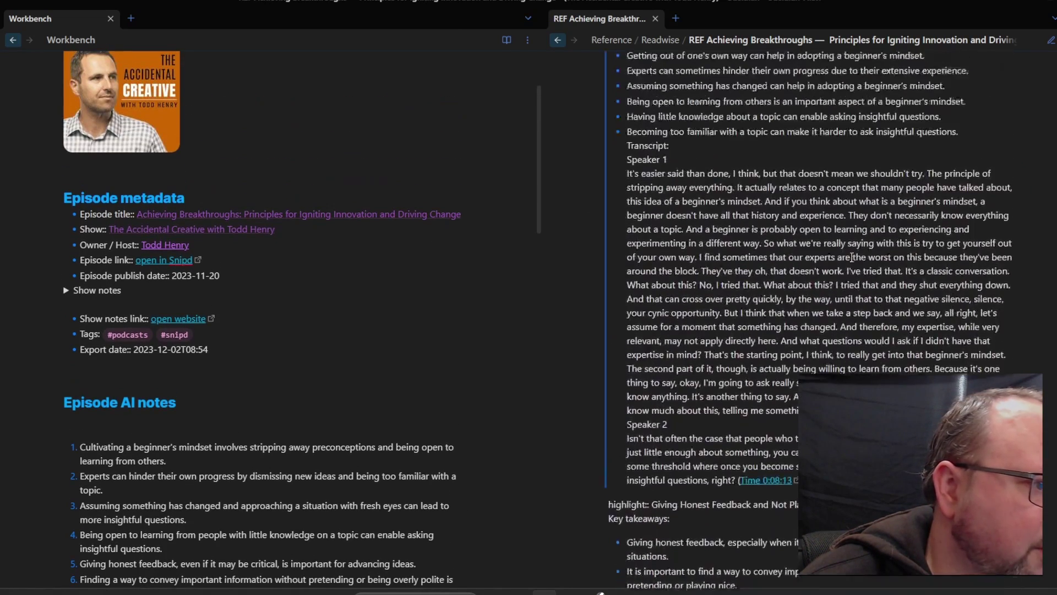
scroll(377, 207, "down", 3)
scroll(377, 206, "up", 1)
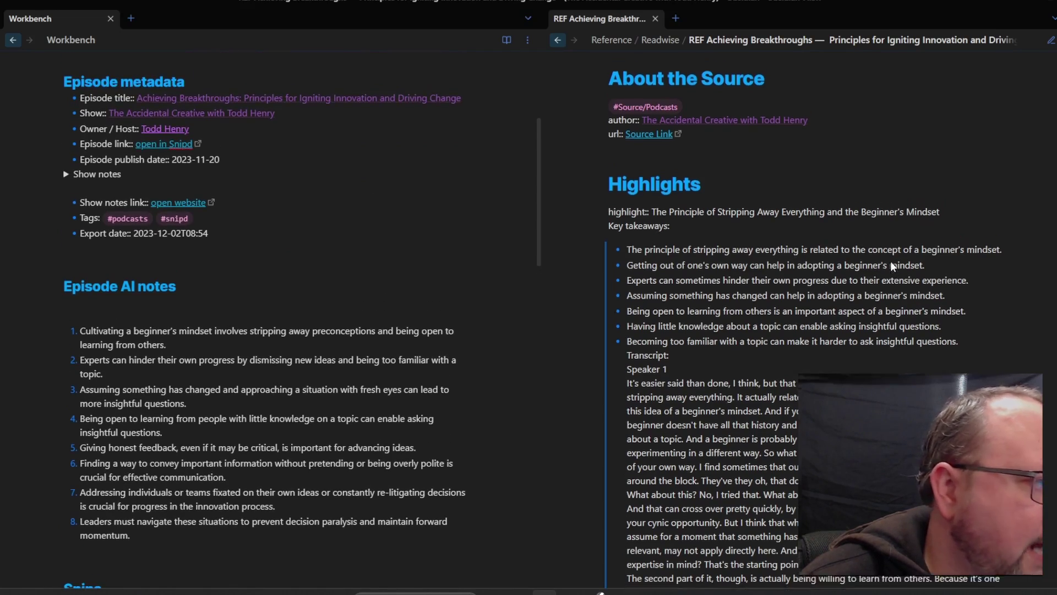
scroll(894, 266, "up", 1)
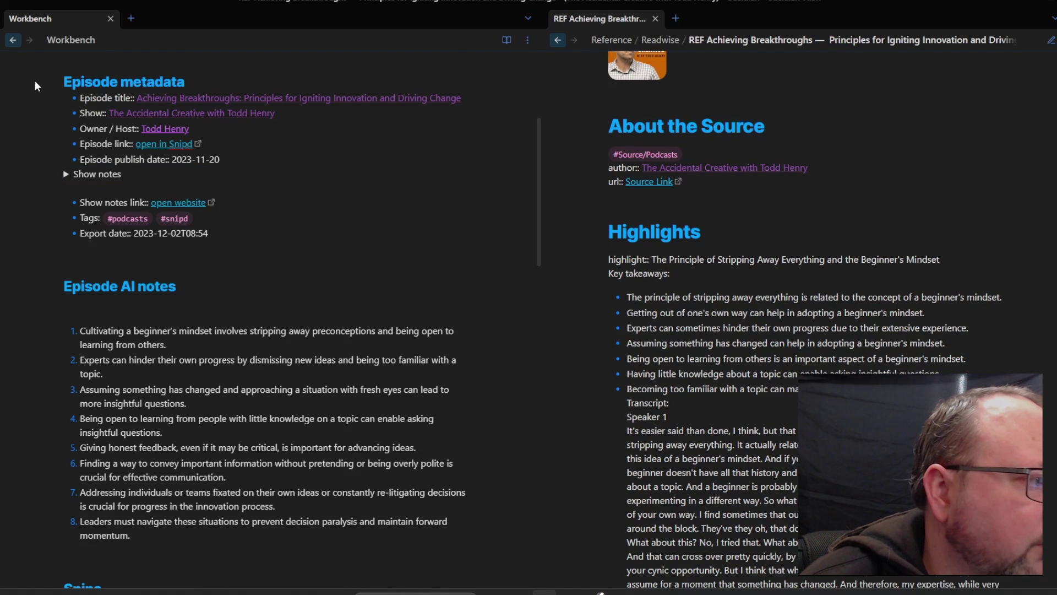
- Return the Workbench note to reading view and check the collapsible show notes under Episode metadata, leaving them collapsed
key("ctrl+e")
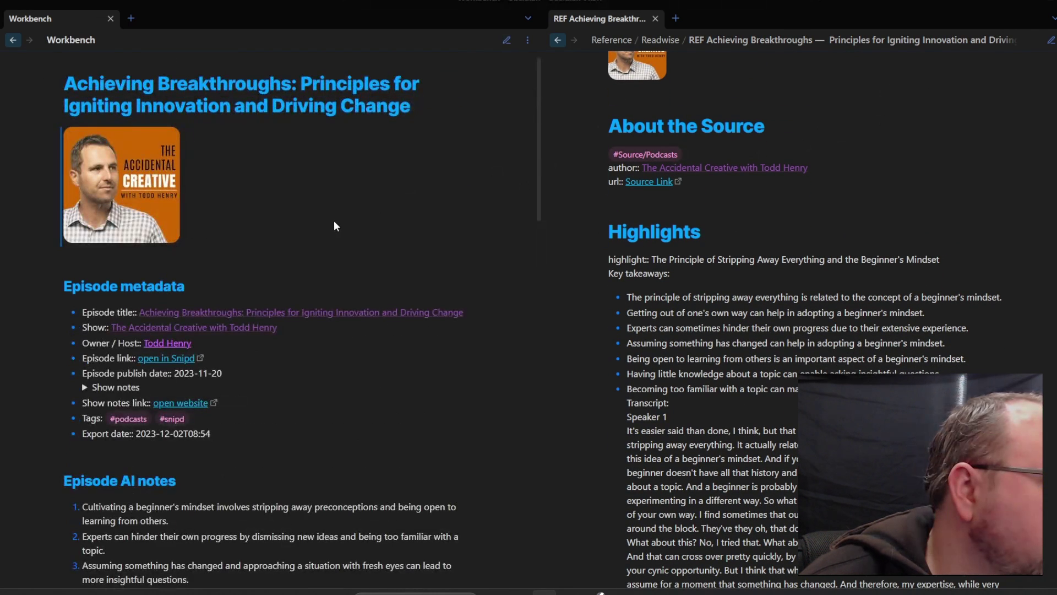
scroll(333, 220, "down", 3)
left_click(85, 213)
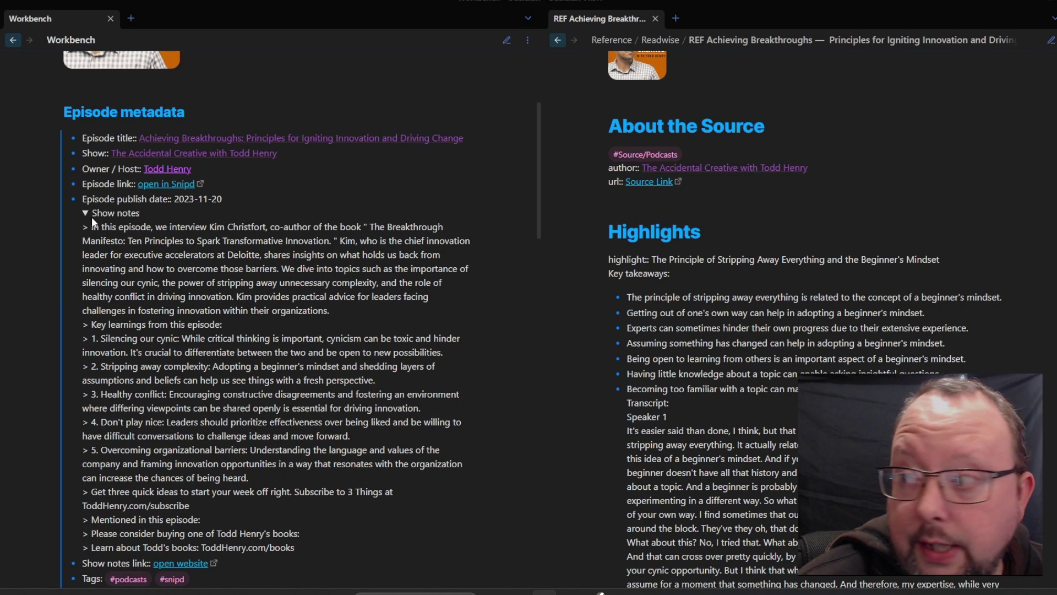
left_click(85, 213)
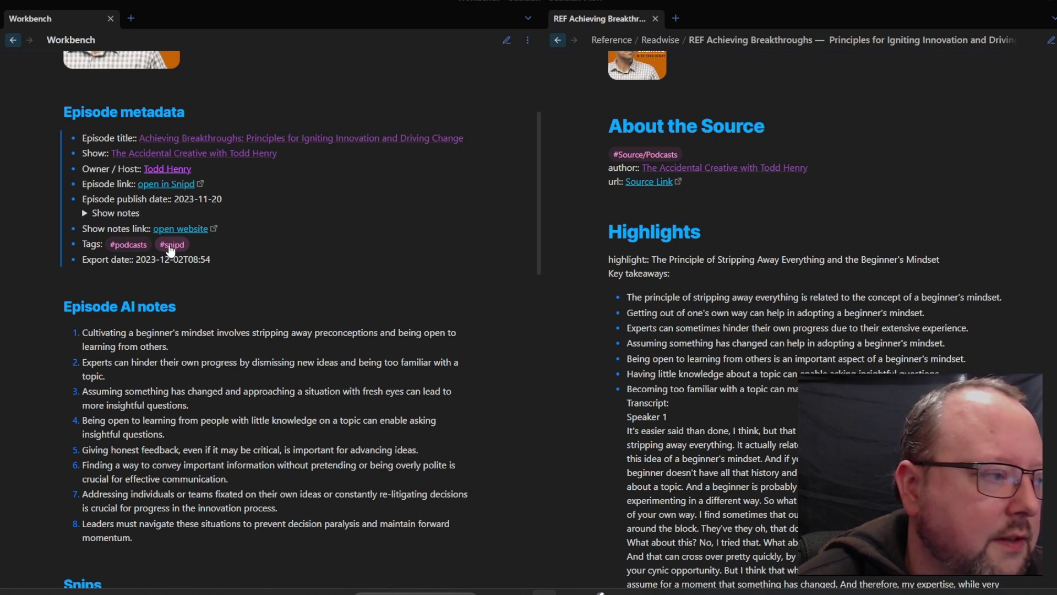
- Review the Workbench note's Episode AI notes and Snips, and open the Time 0:08:13 link of the Readwise note's first highlight
scroll(504, 182, "up", 4)
scroll(494, 185, "down", 4)
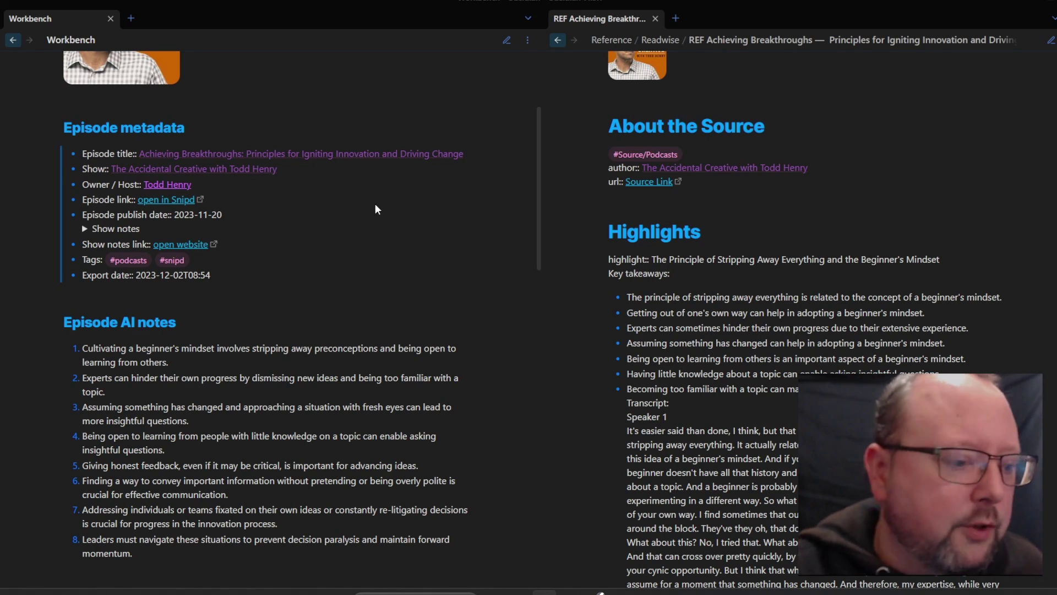
scroll(375, 210, "down", 4)
scroll(868, 144, "down", 12)
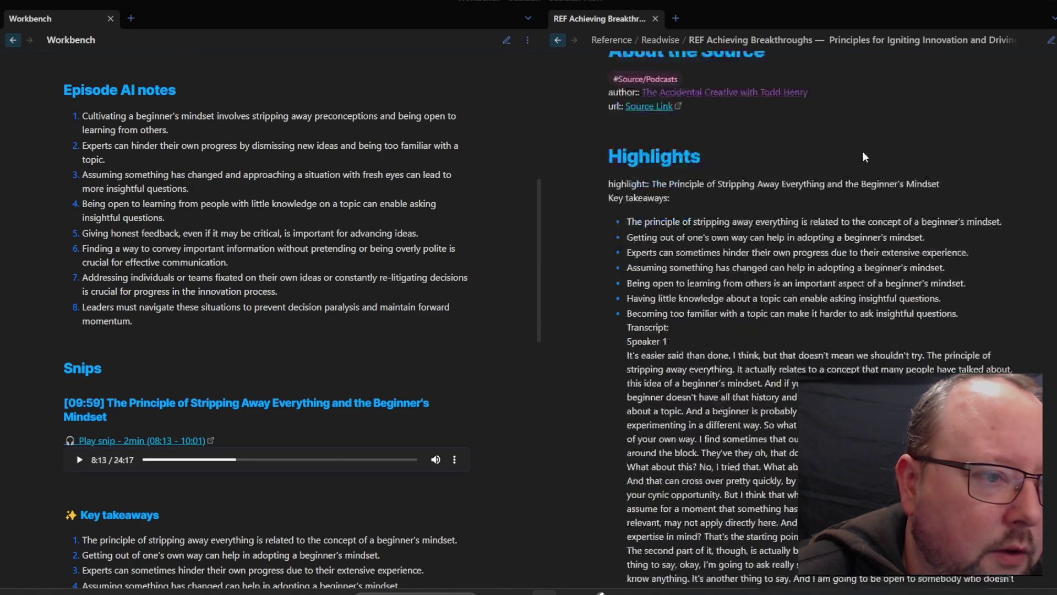
scroll(900, 226, "up", 3)
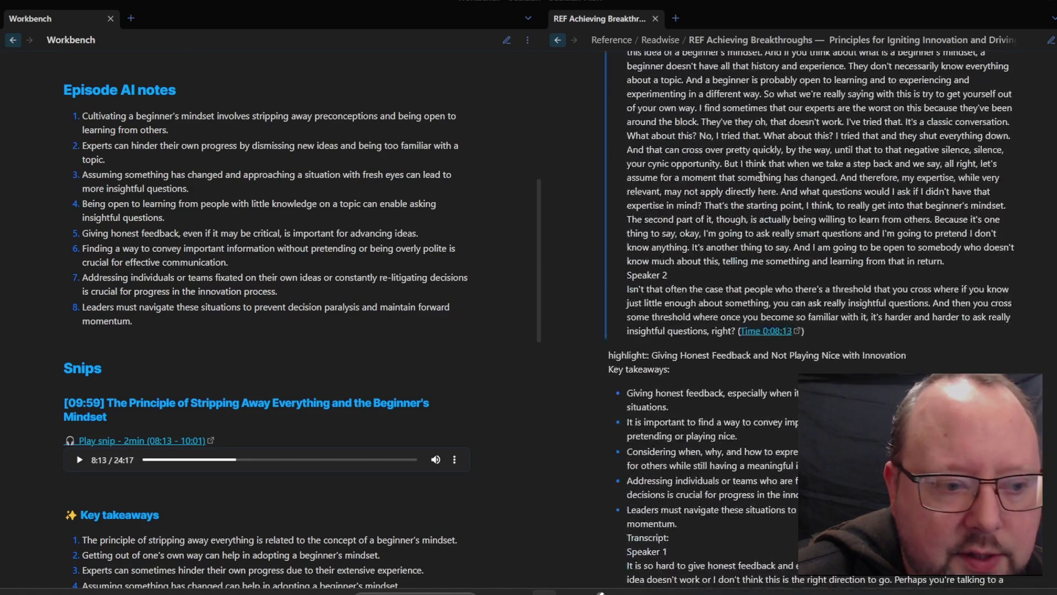
left_click(770, 337)
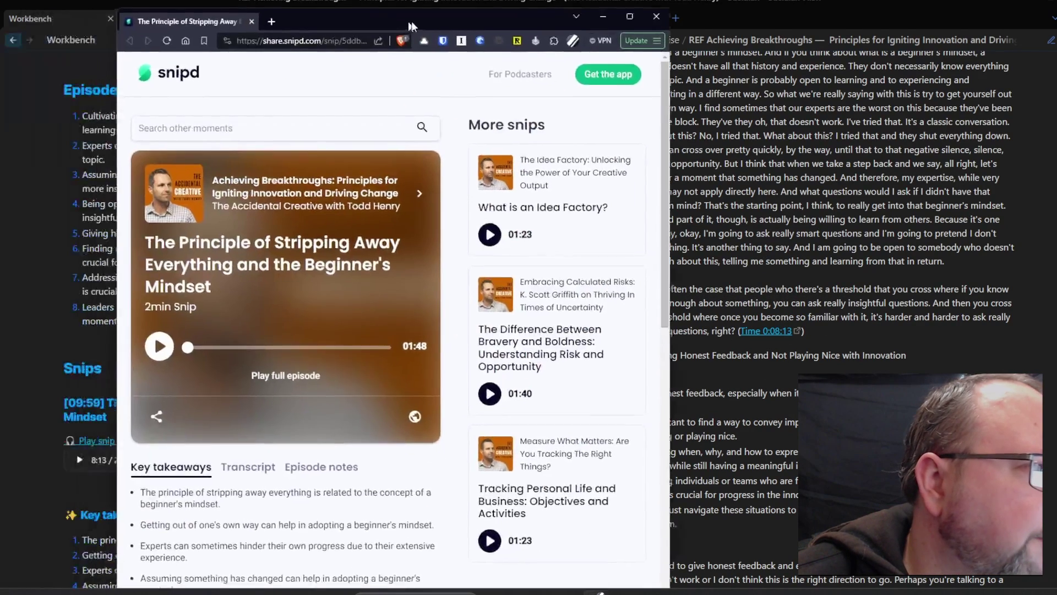
- Review the key takeaways on the shared web page of the "The Principle of Stripping Away Everything and the Beginner's Mindset" snip
left_click_drag(411, 21, 387, 18)
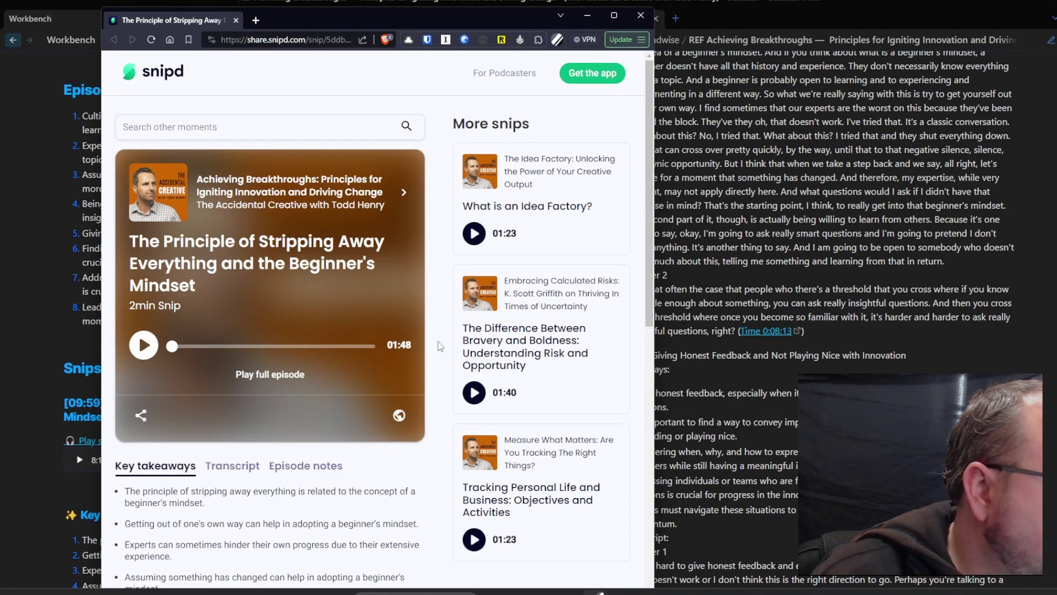
scroll(437, 345, "down", 1)
scroll(437, 345, "down", 4)
scroll(438, 345, "up", 3)
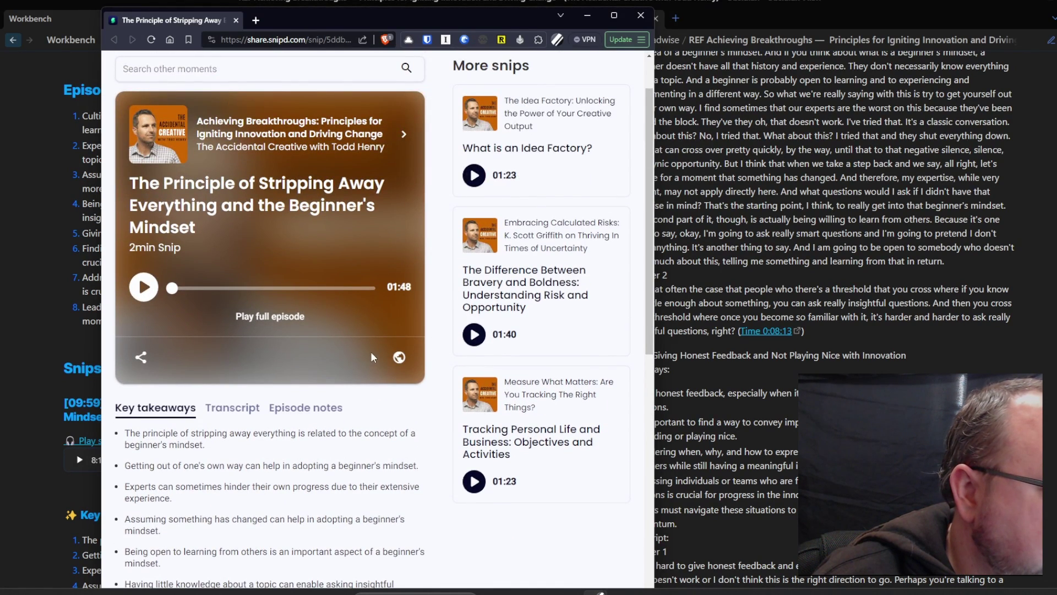
scroll(443, 344, "down", 4)
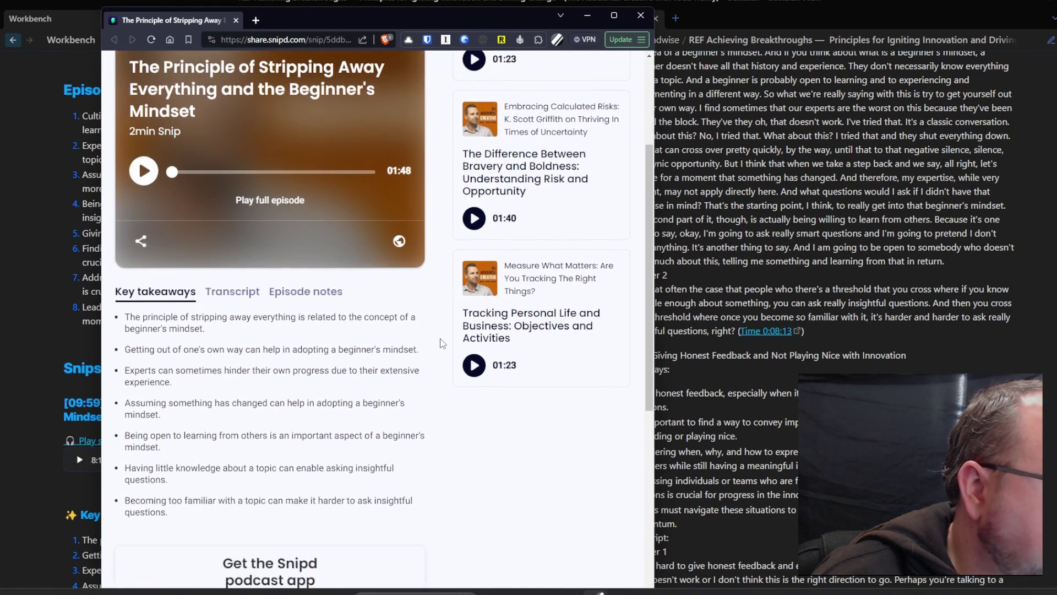
left_click_drag(126, 201, 321, 384)
left_click(385, 371)
- Open the snip's transcript on the shared page and read through both speakers' parts
left_click(232, 175)
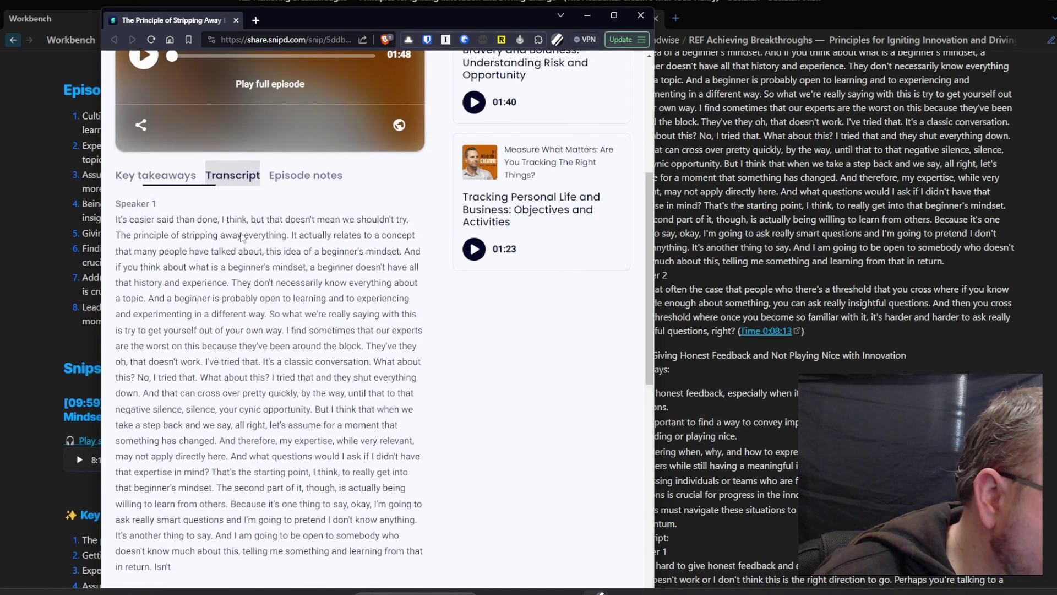
left_click_drag(144, 219, 357, 369)
scroll(357, 371, "down", 2)
scroll(314, 257, "up", 3)
scroll(148, 259, "down", 4)
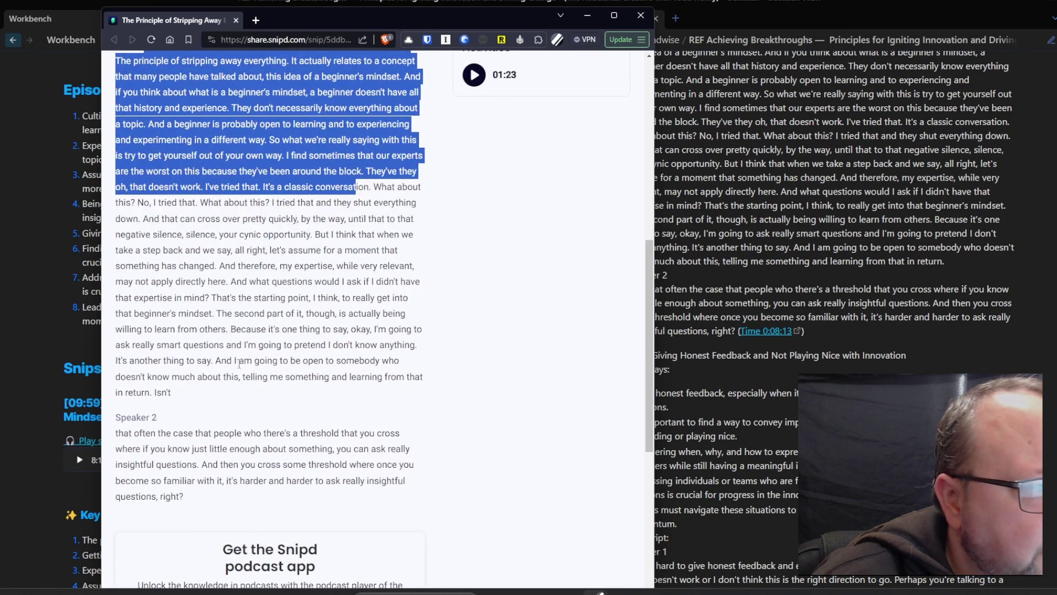
- Open the Episode notes on the shared snip page and look through them
scroll(313, 180, "up", 3)
left_click(313, 180)
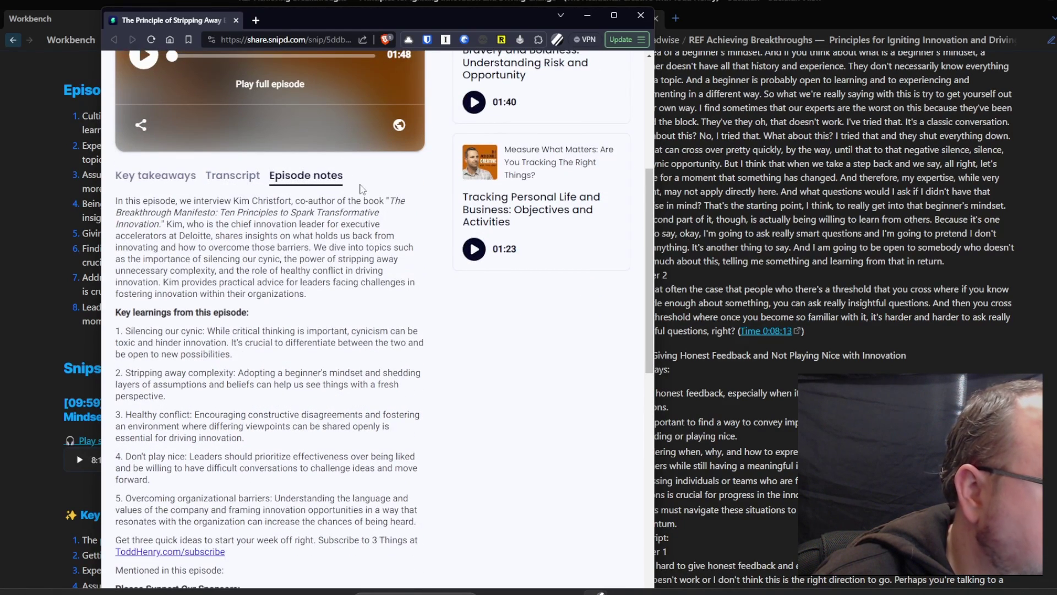
scroll(390, 486, "up", 5)
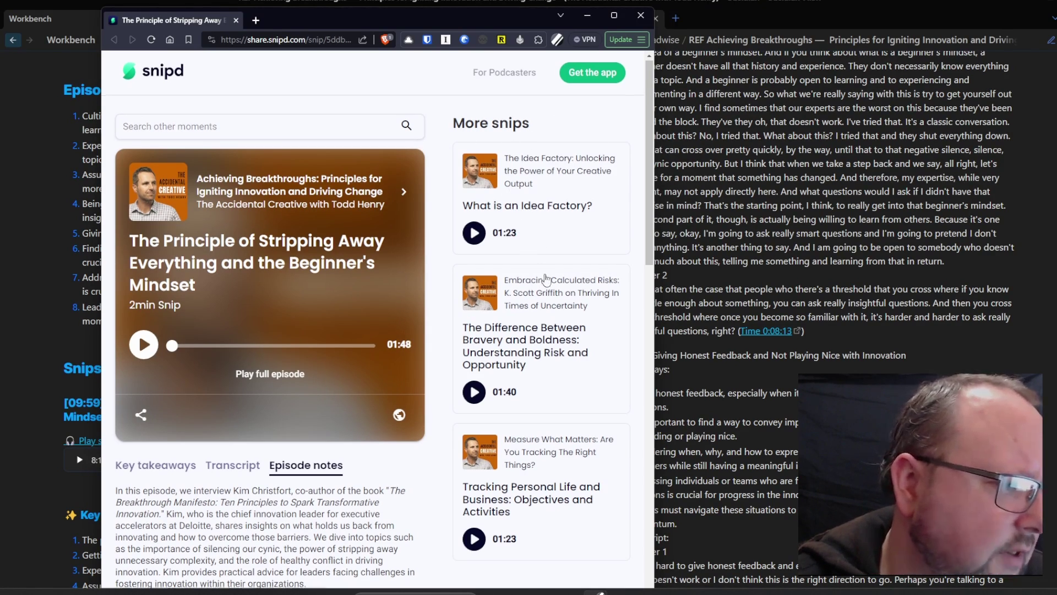
scroll(545, 279, "down", 5)
scroll(546, 280, "up", 5)
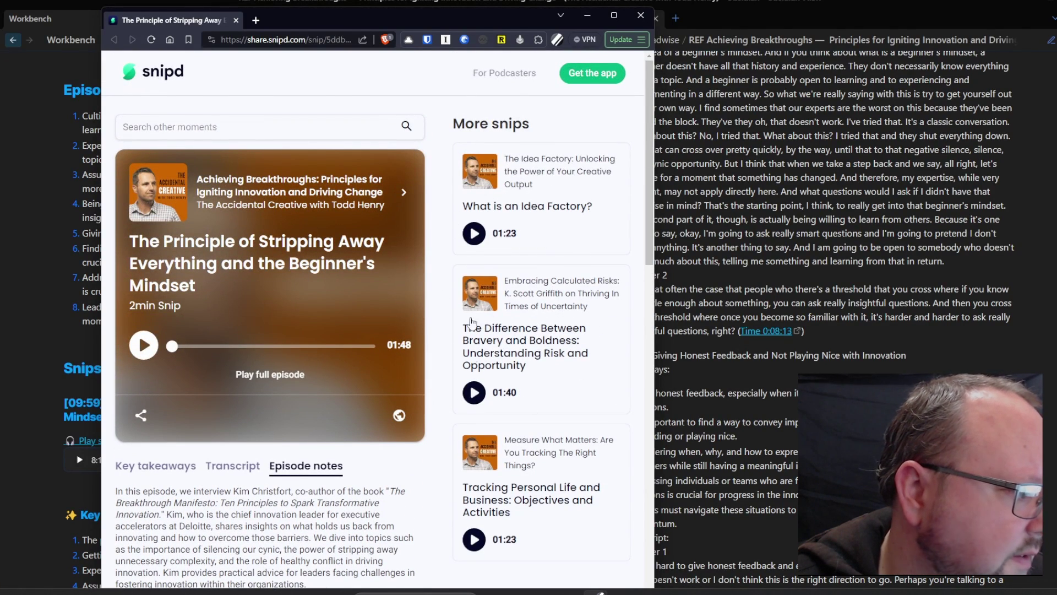
- Return the snip page to Key takeaways and check its link-sharing options, switching back to Obsidian
scroll(428, 325, "down", 9)
scroll(429, 325, "up", 7)
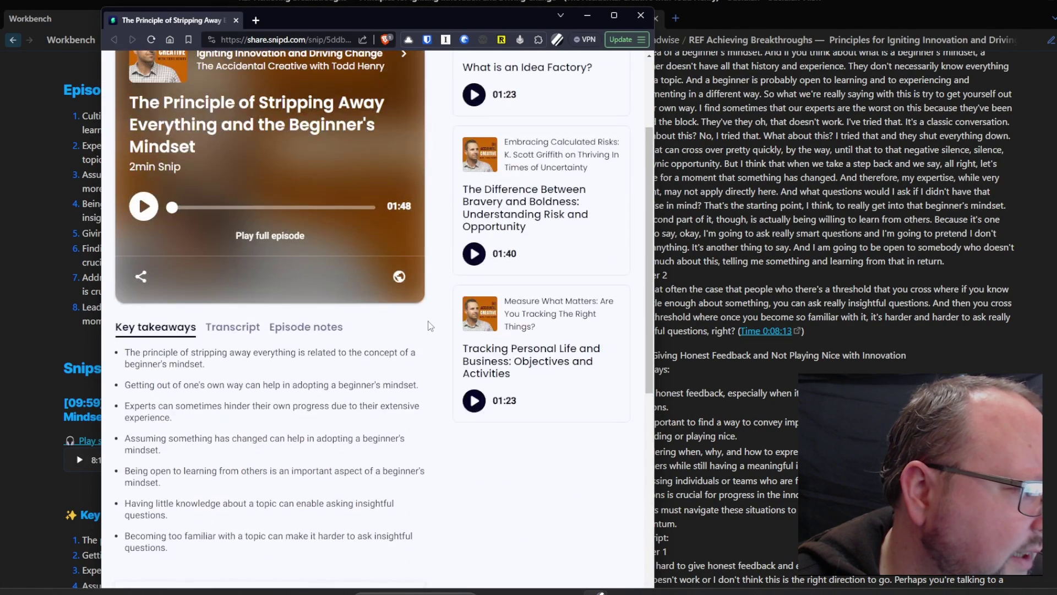
left_click(141, 277)
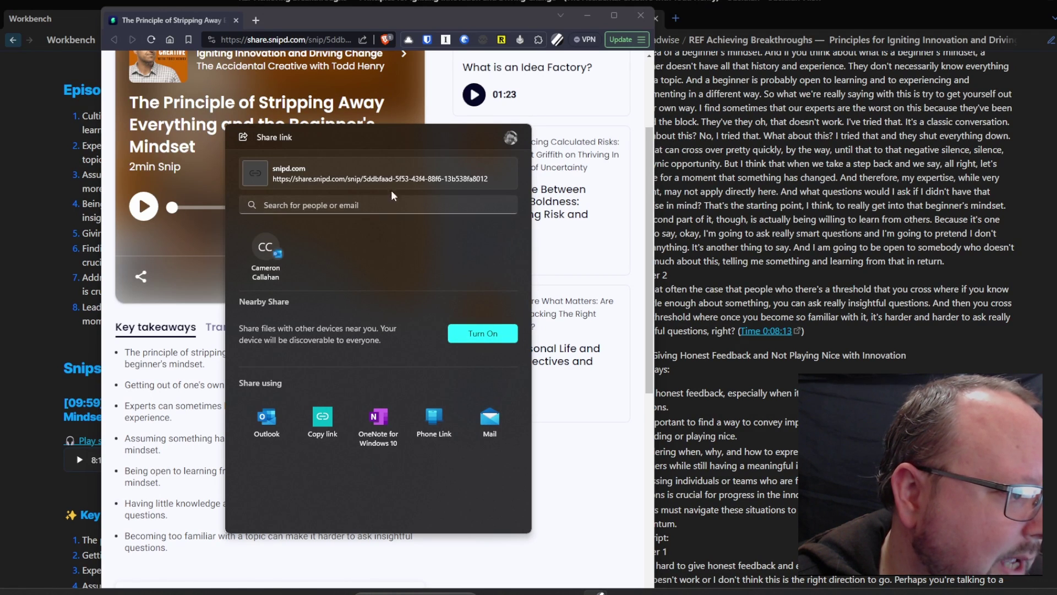
key("alt+Tab")
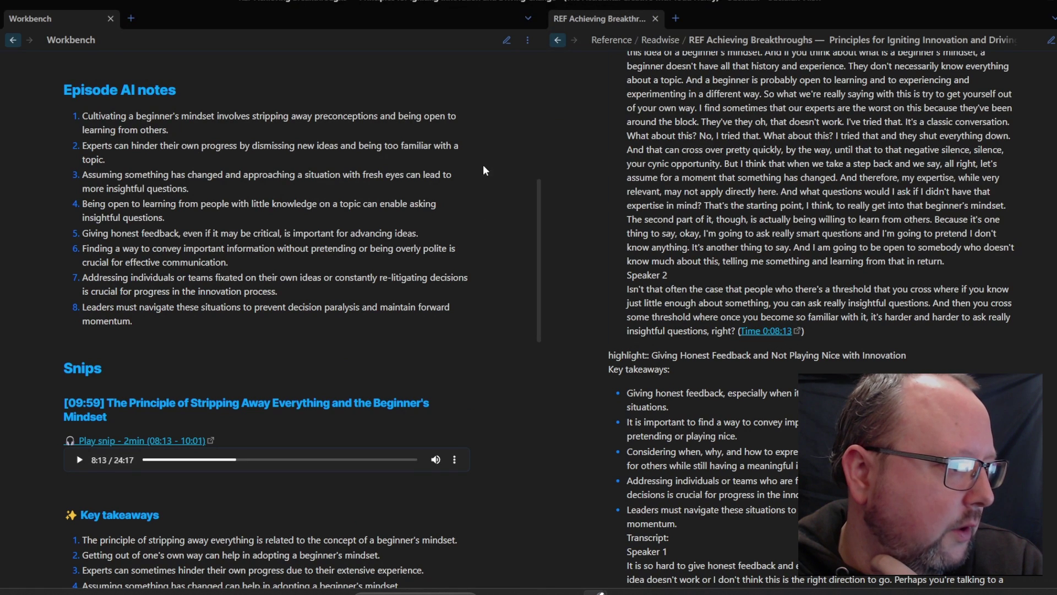
- Check the Workbench note in editing and reading view down to its last snip, and return to its top beside the Readwise note
key("ctrl+e")
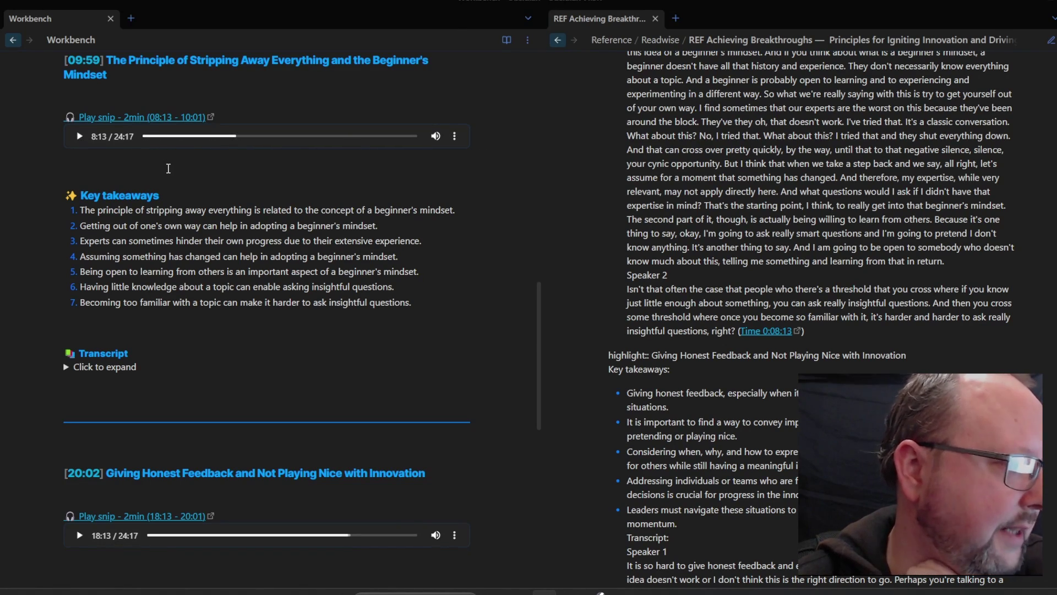
key("ctrl+e")
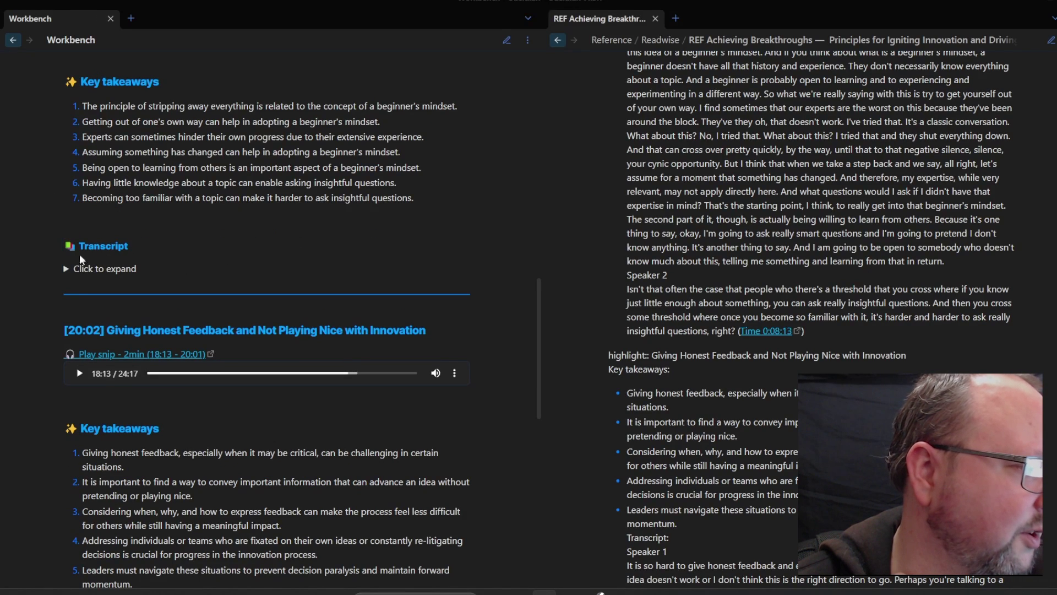
scroll(500, 177, "down", 3)
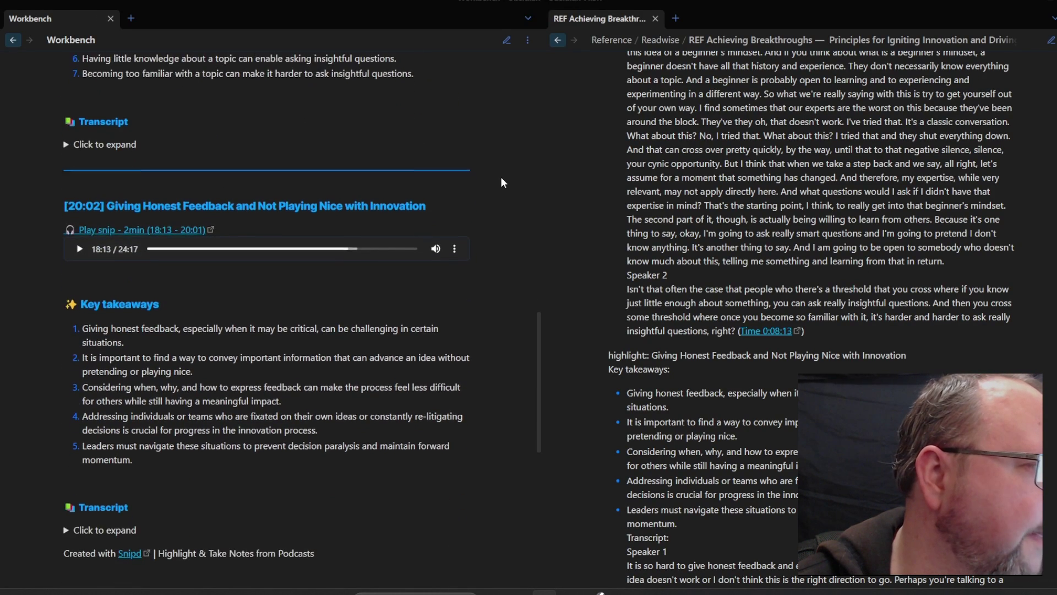
scroll(501, 177, "up", 15)
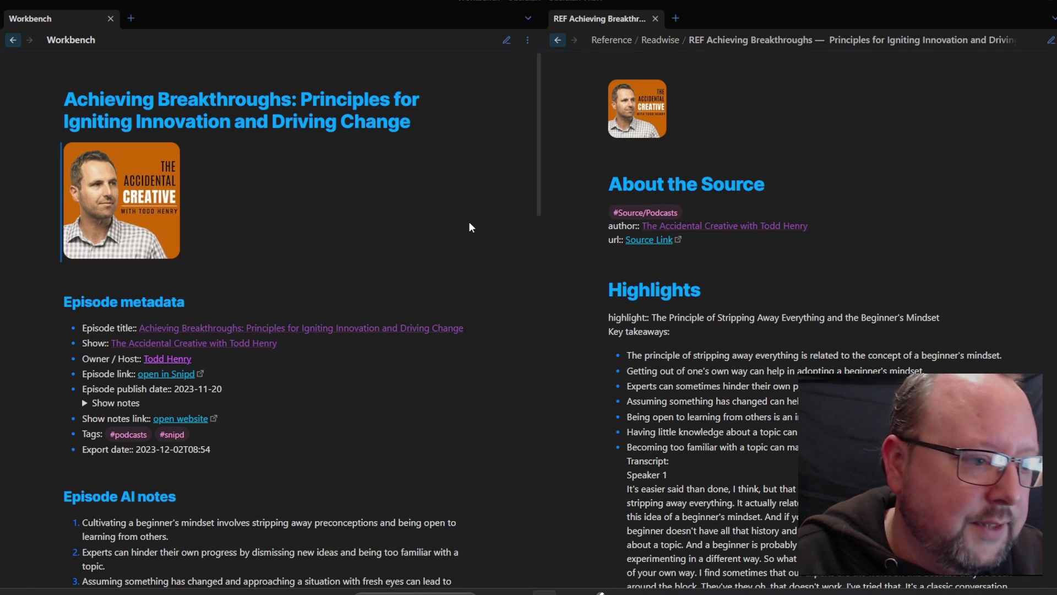
left_click(954, 140)
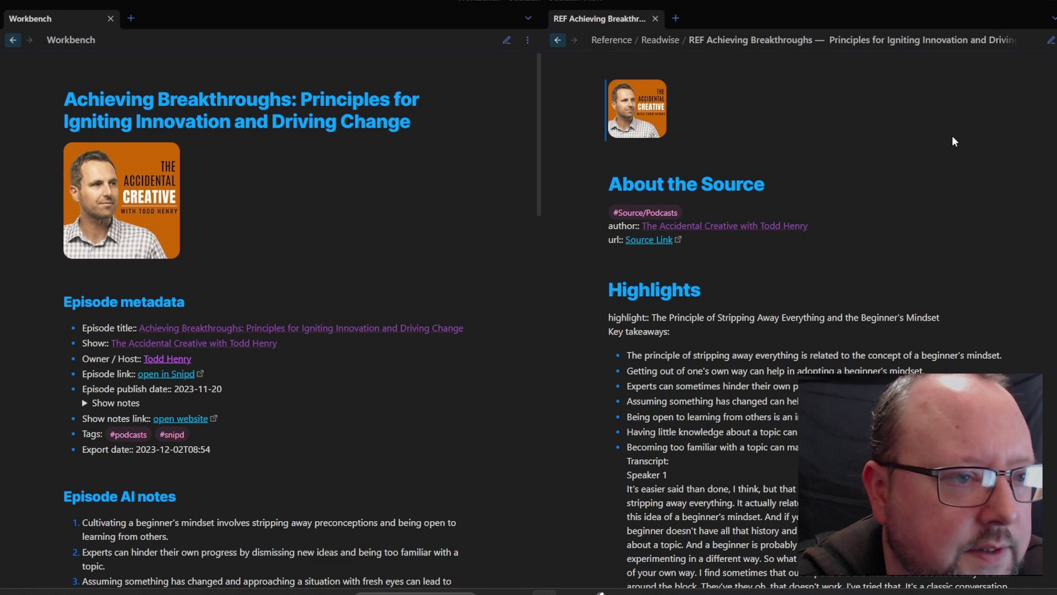
- Switch to the browser's Snipd pricing page and check the AI labels in the app's episode list screenshot, minimizing that window again
scroll(952, 136, "down", 5)
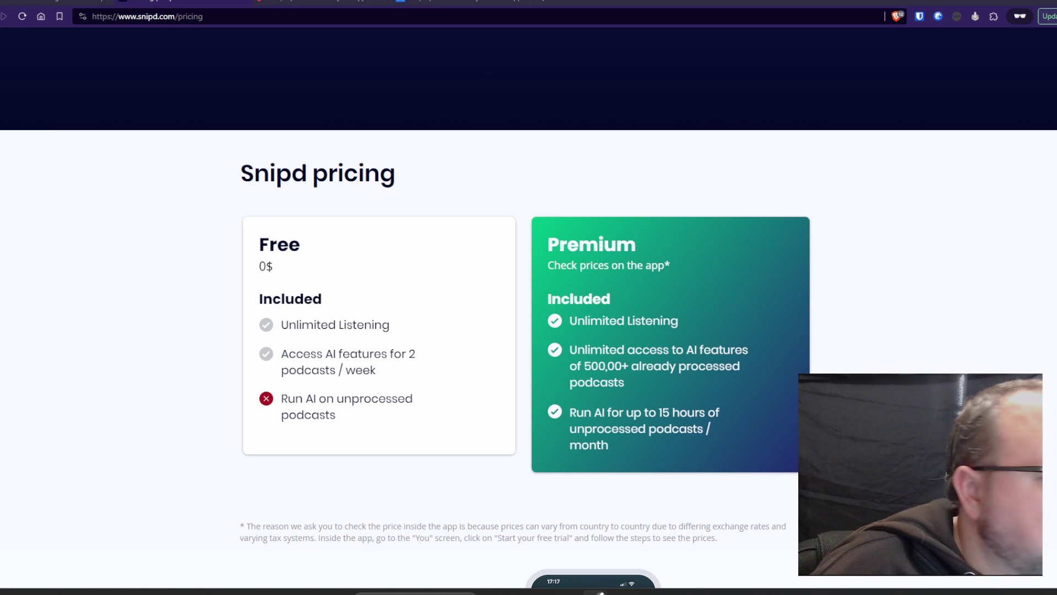
left_click_drag(3, 11, 169, 10)
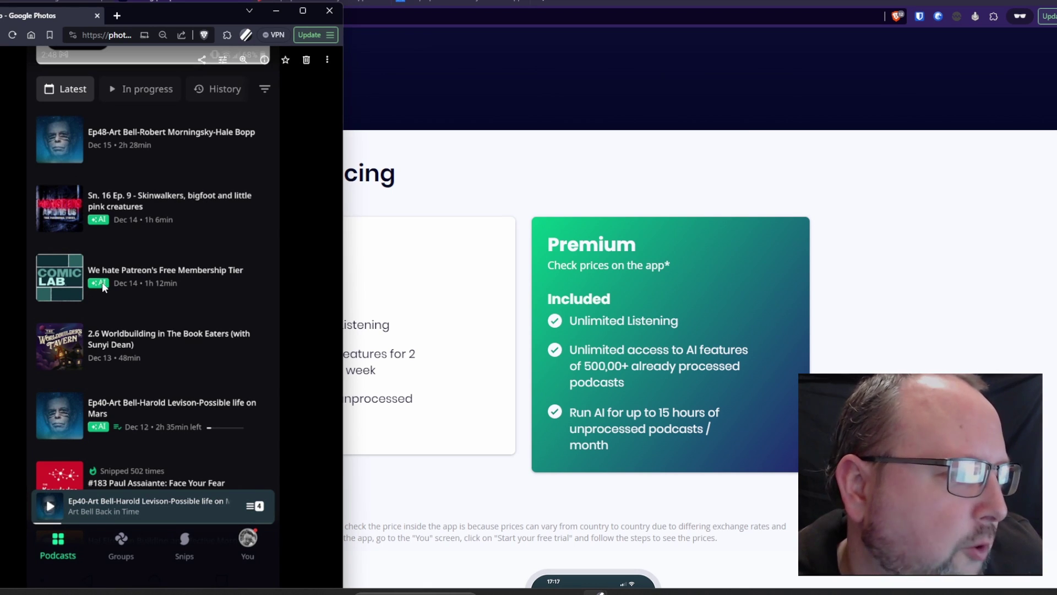
left_click(276, 11)
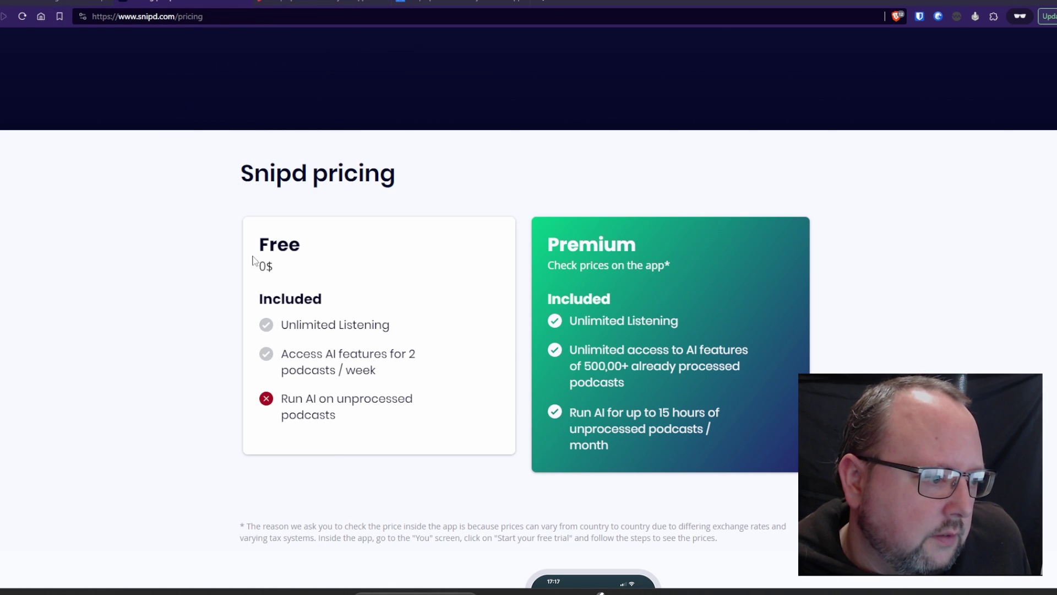
- Examine the Free plan's price and its included and excluded AI features on the Snipd pricing page
left_click_drag(253, 265, 321, 271)
left_click_drag(382, 295, 418, 326)
left_click(419, 326)
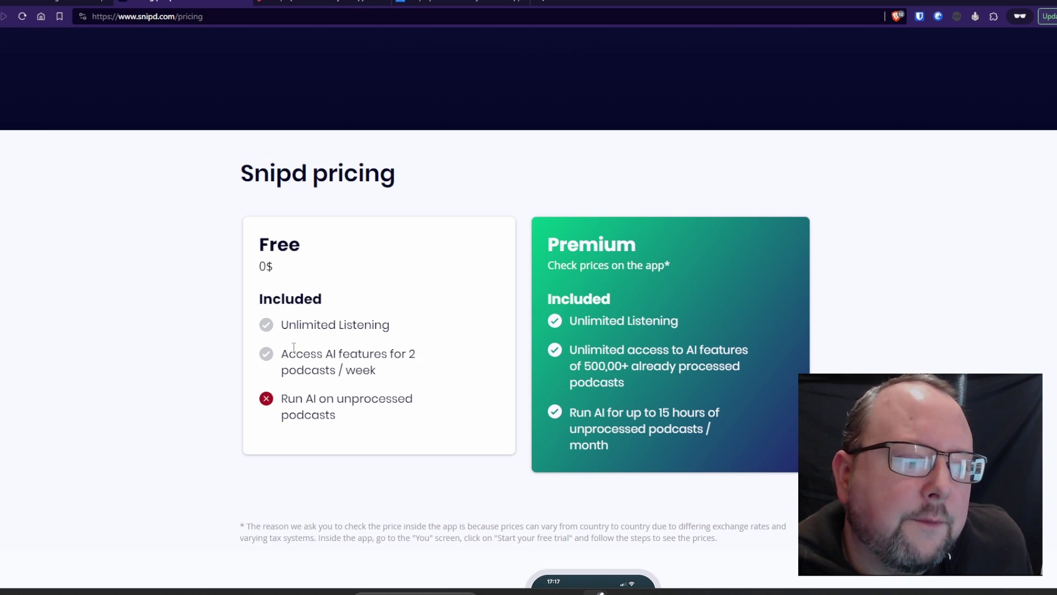
left_click_drag(285, 353, 427, 368)
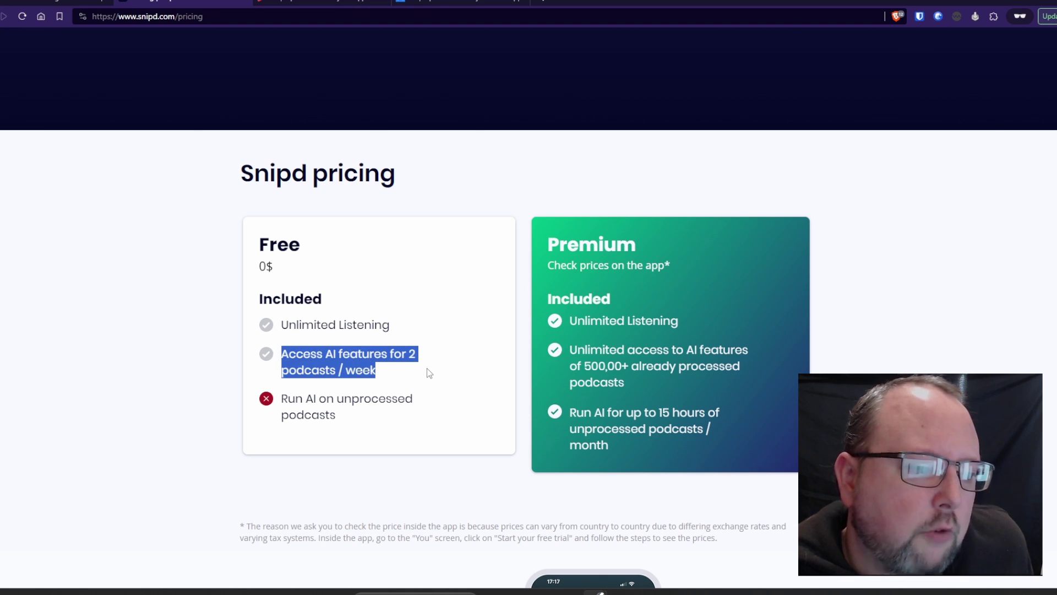
left_click(421, 379)
left_click_drag(346, 418, 275, 402)
left_click(211, 372)
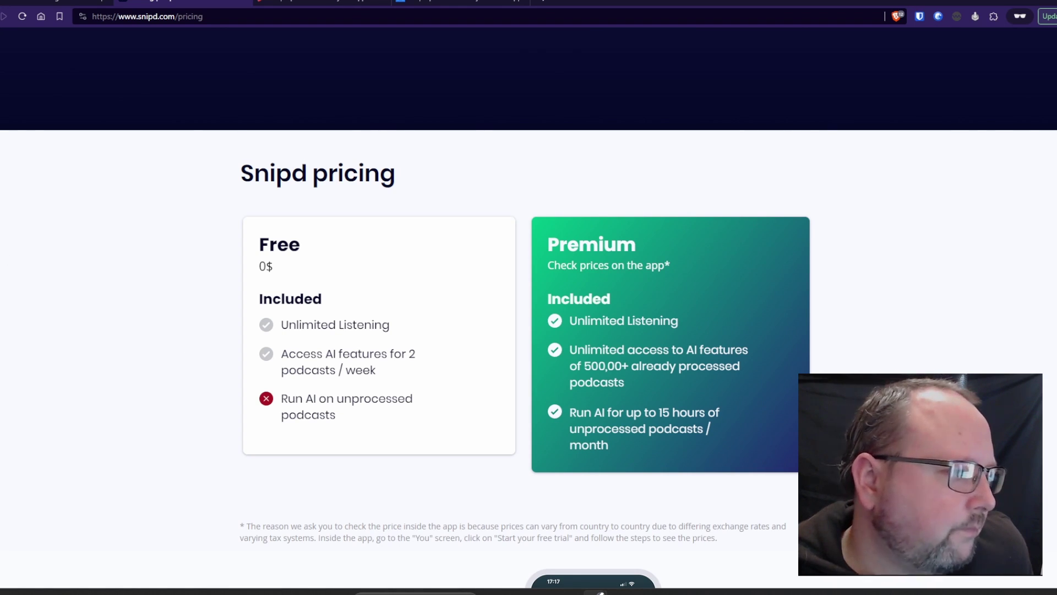
- Compare the AI labels in the app's episode list screenshot with the Free and Premium plan features on the pricing page
left_click_drag(936, 9, 757, 44)
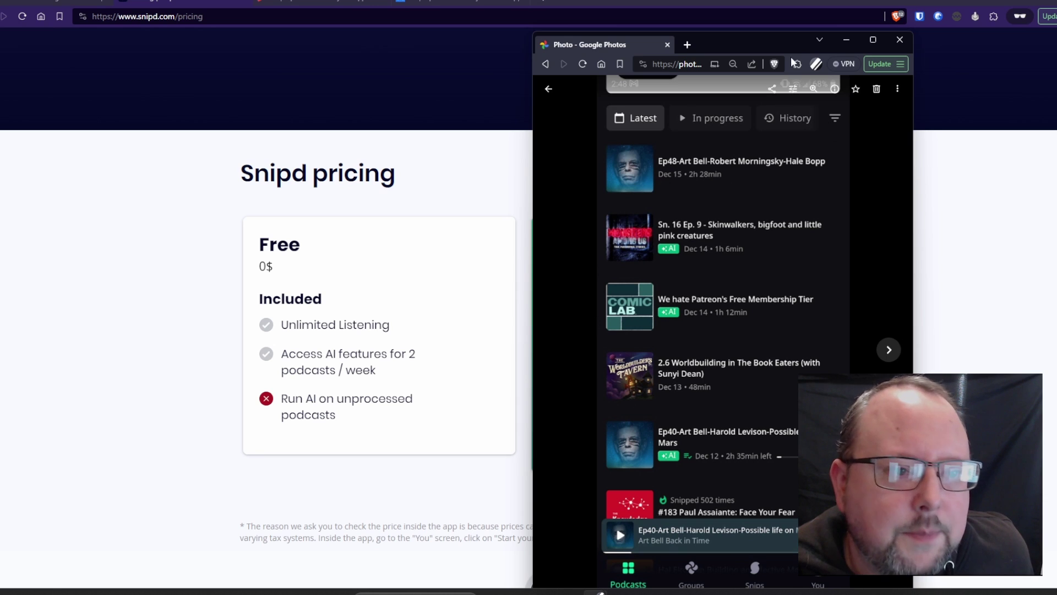
mouse_move(864, 240)
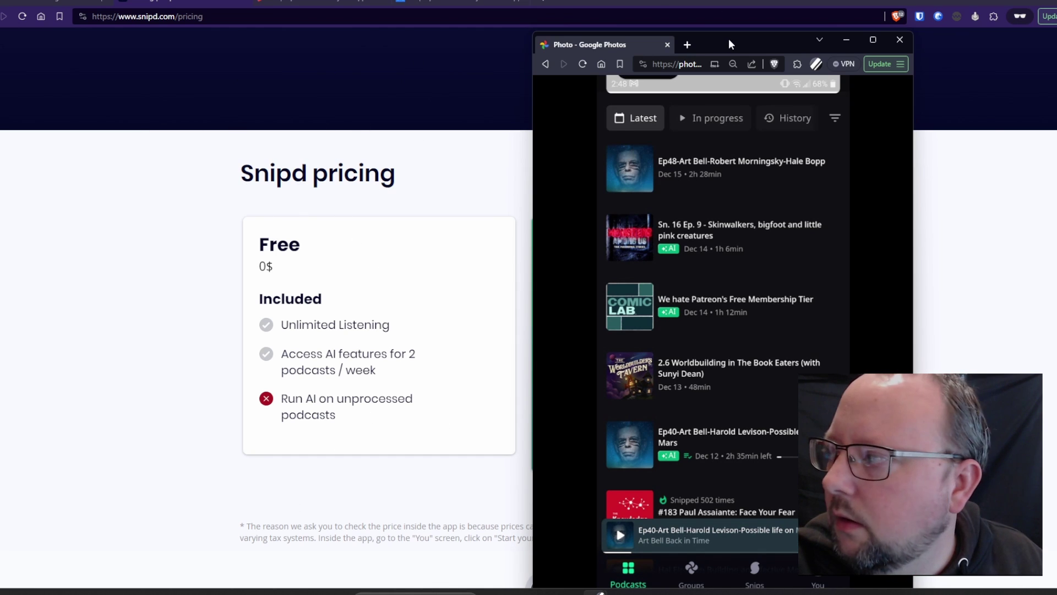
left_click_drag(728, 39, 325, 15)
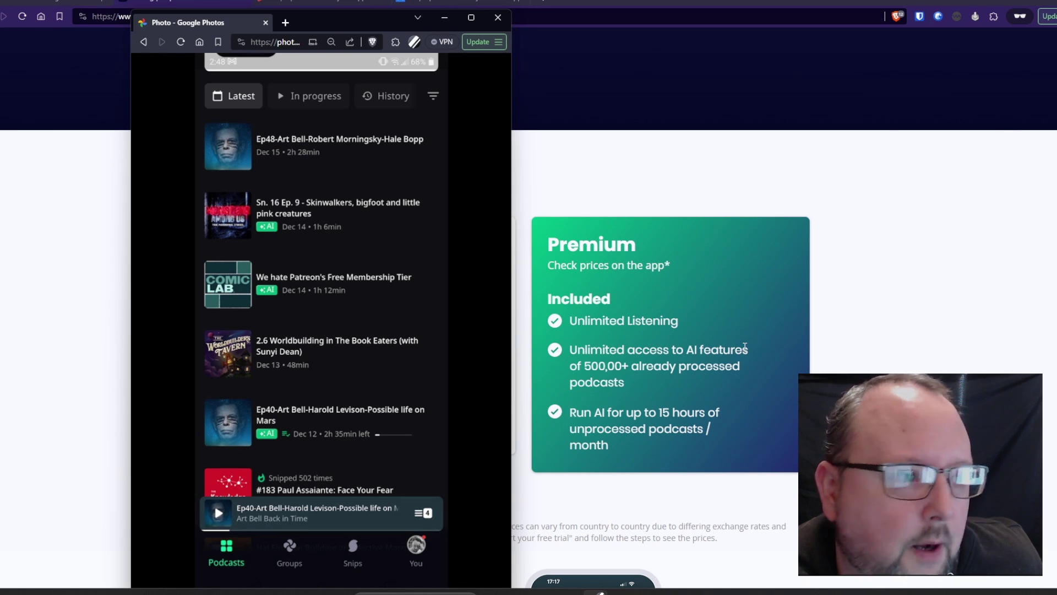
left_click_drag(375, 29, 406, 147)
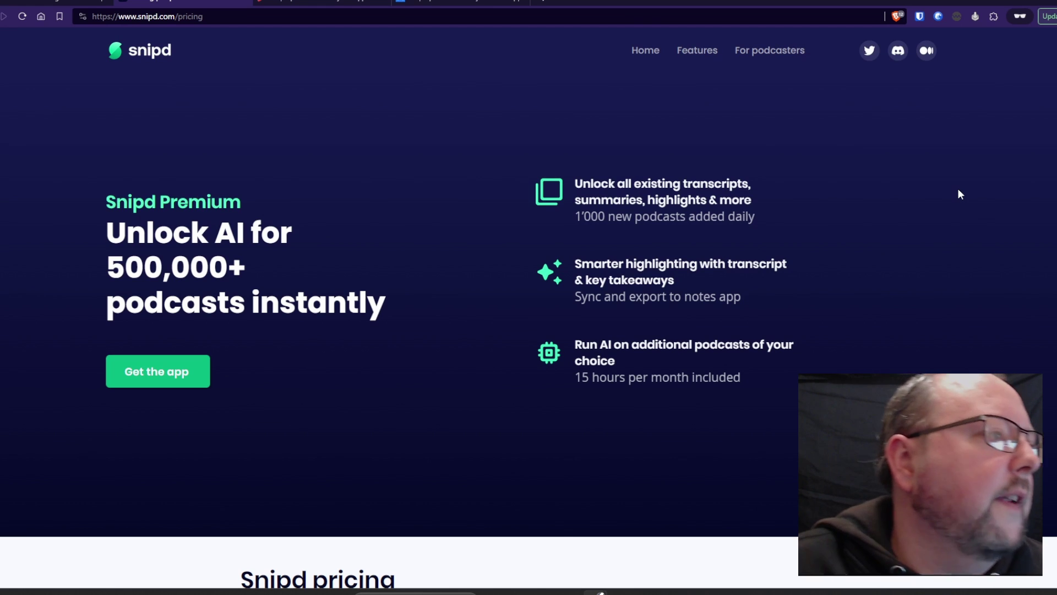
- View Snipd's Google Play app details, and examine the Snipd Premium in-app purchase prices on its App Store page
left_click(351, 2)
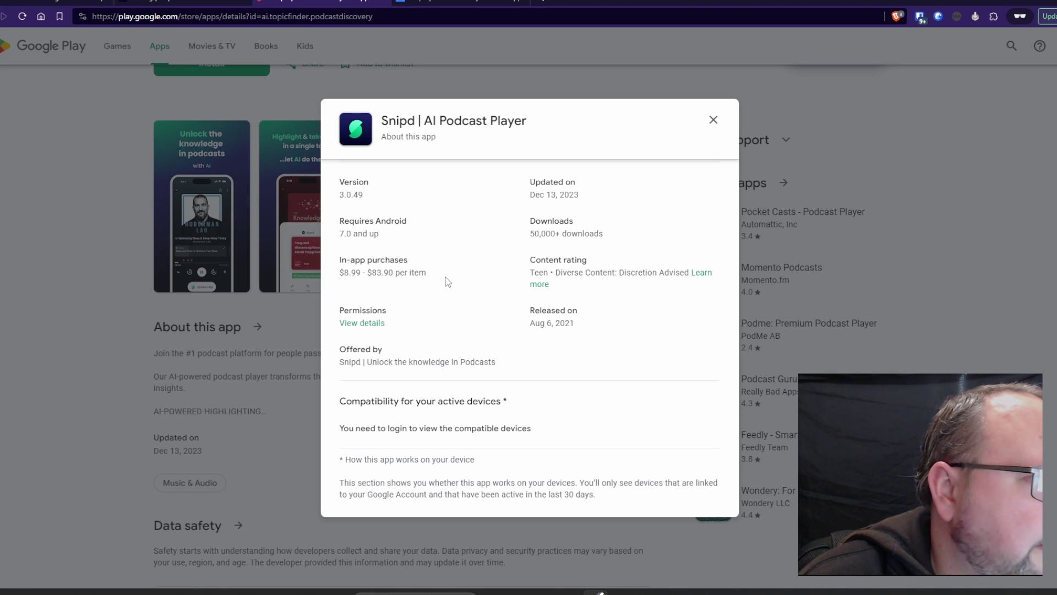
left_click(435, 3)
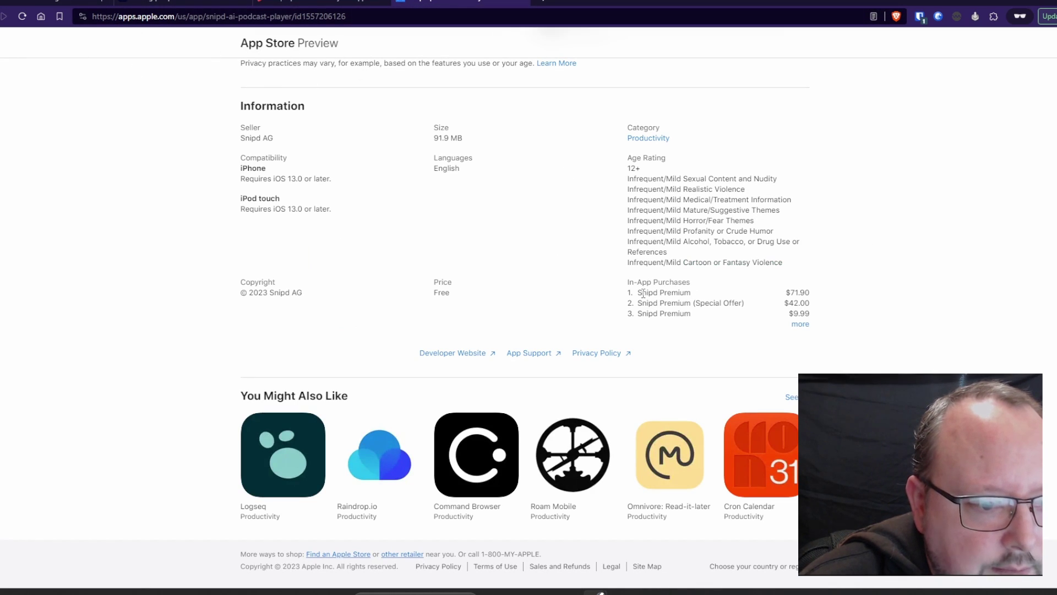
left_click_drag(788, 315, 818, 326)
left_click_drag(778, 294, 805, 294)
left_click(822, 294)
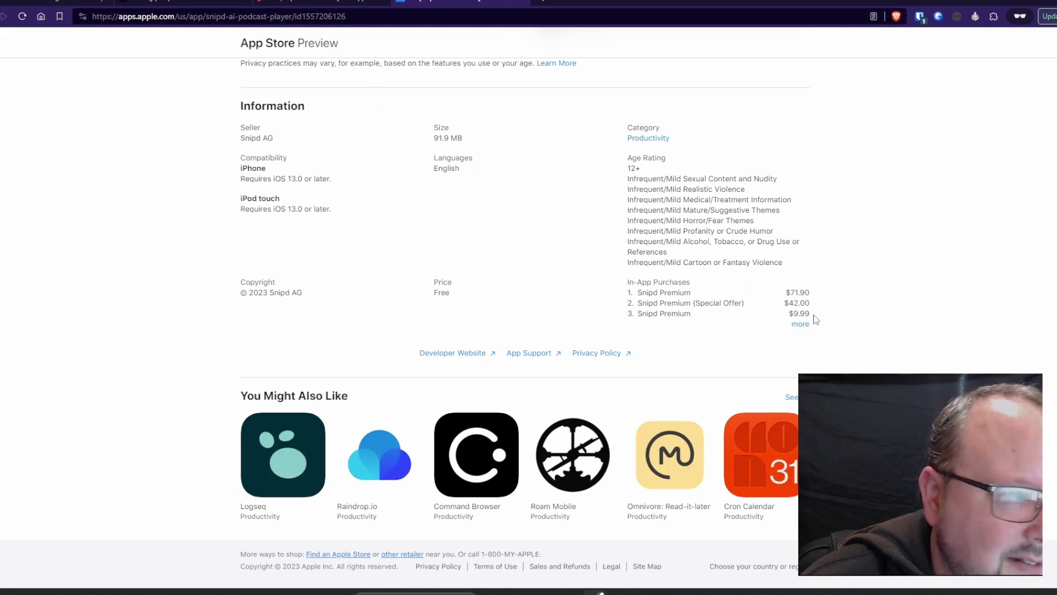
left_click_drag(815, 323, 788, 307)
left_click(838, 308)
- Compare the upper Google Play in-app purchase price with the App Store's Snipd Premium prices, and return to the Snipd pricing page
left_click(311, 3)
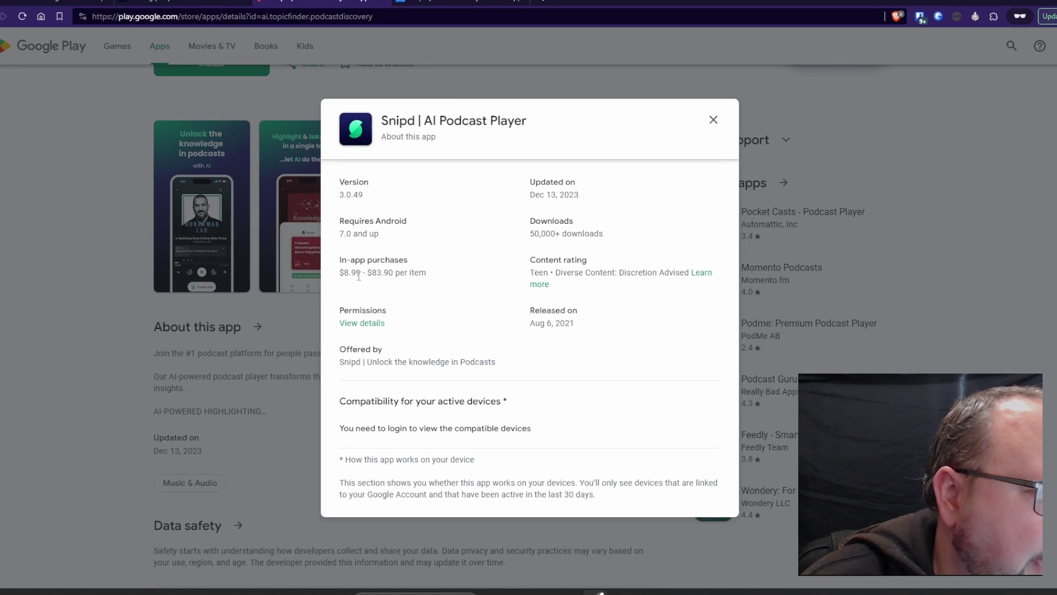
left_click_drag(369, 273, 395, 273)
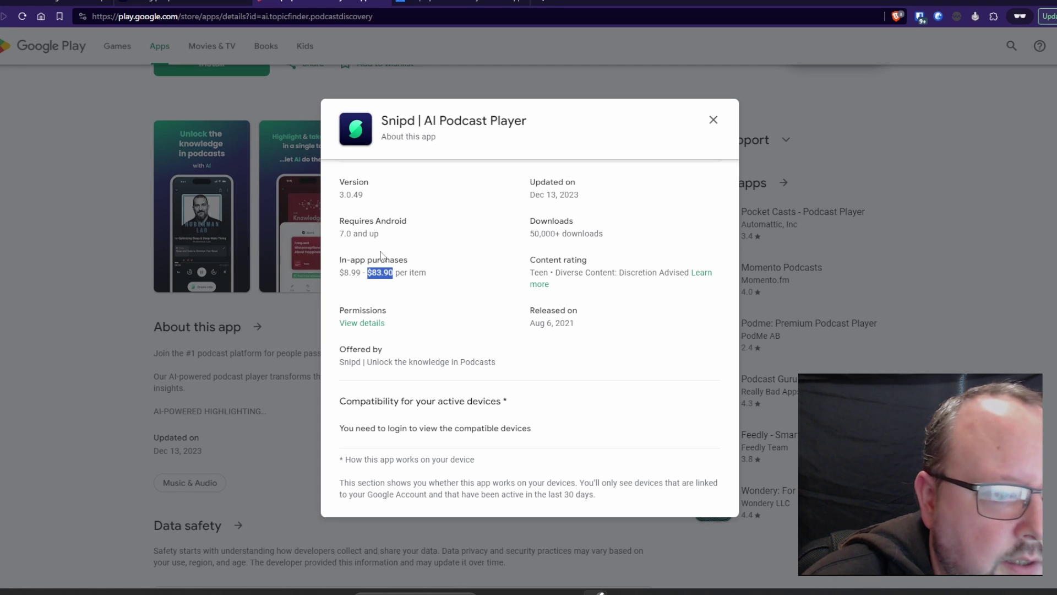
left_click(463, 2)
left_click_drag(826, 301, 769, 297)
key("ctrl+Tab")
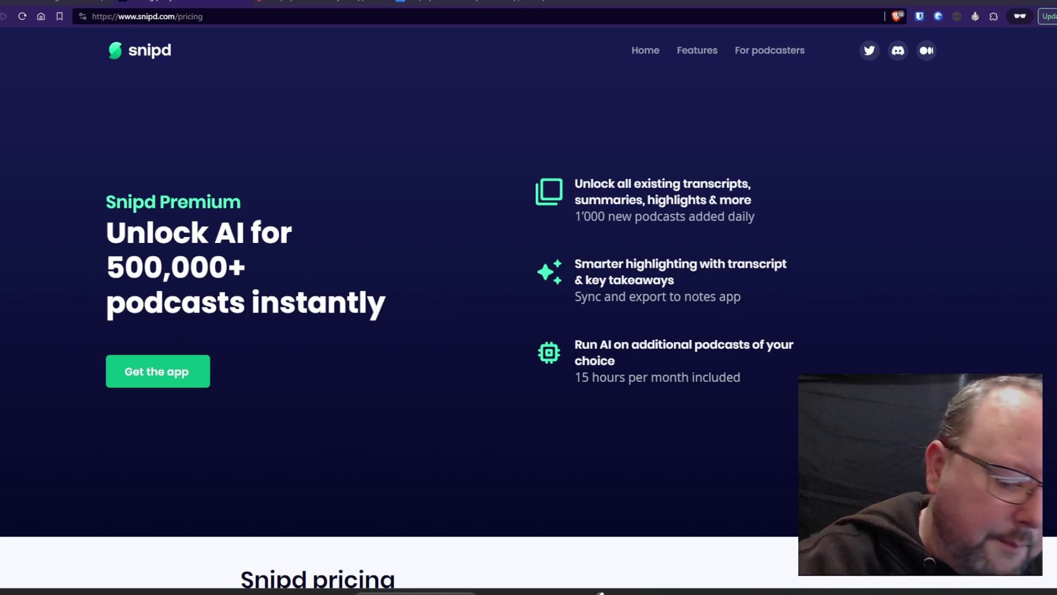